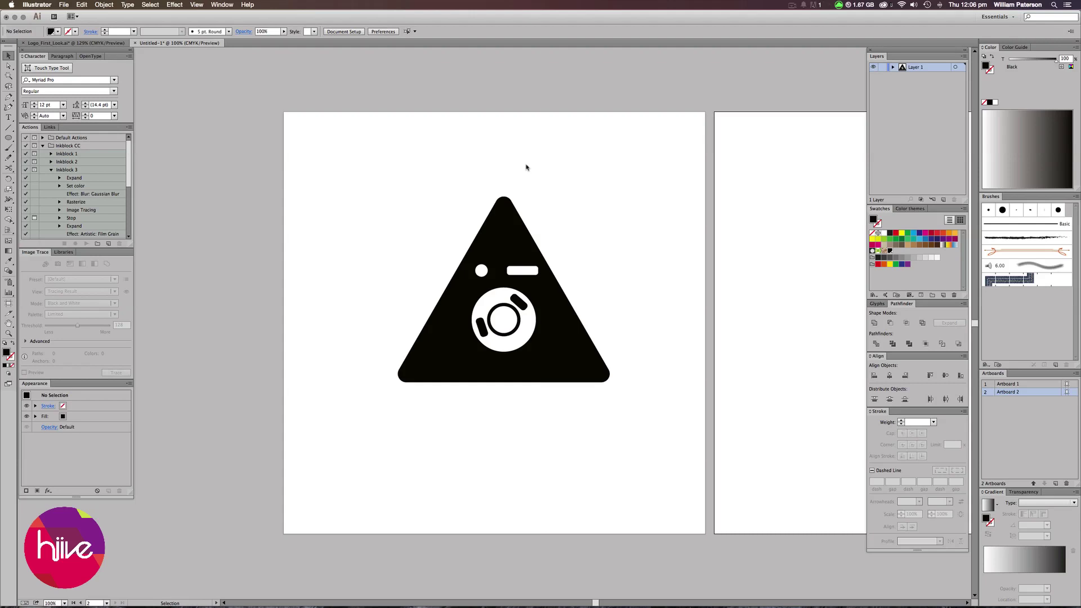
Step: Review the finished Smiley Adventures logo in Logo_First_Look.ai and return to the untitled document
click(76, 43)
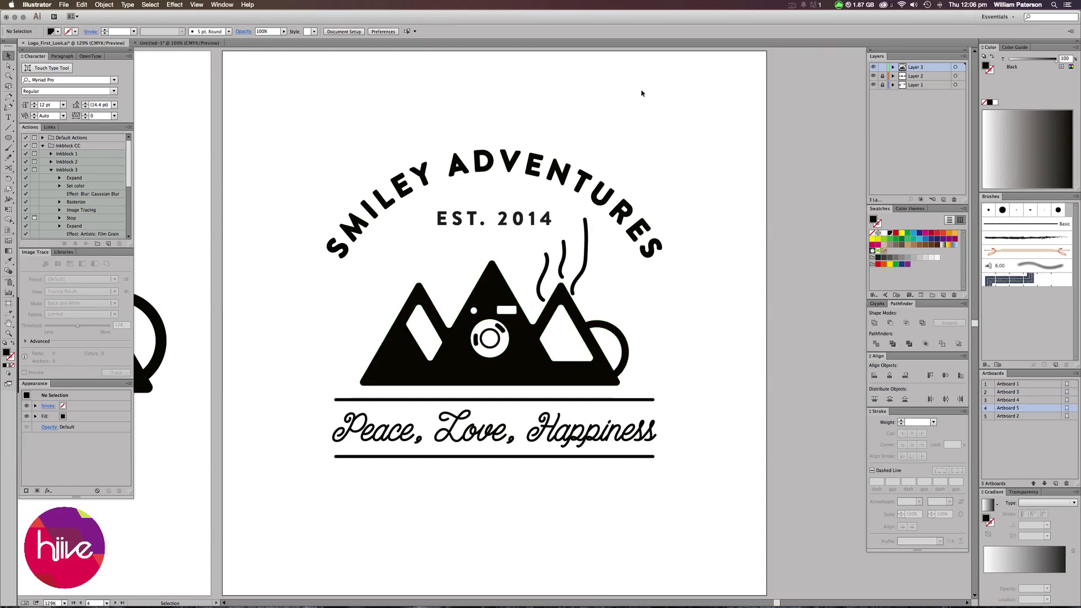
drag(639, 90, 271, 370)
click(248, 370)
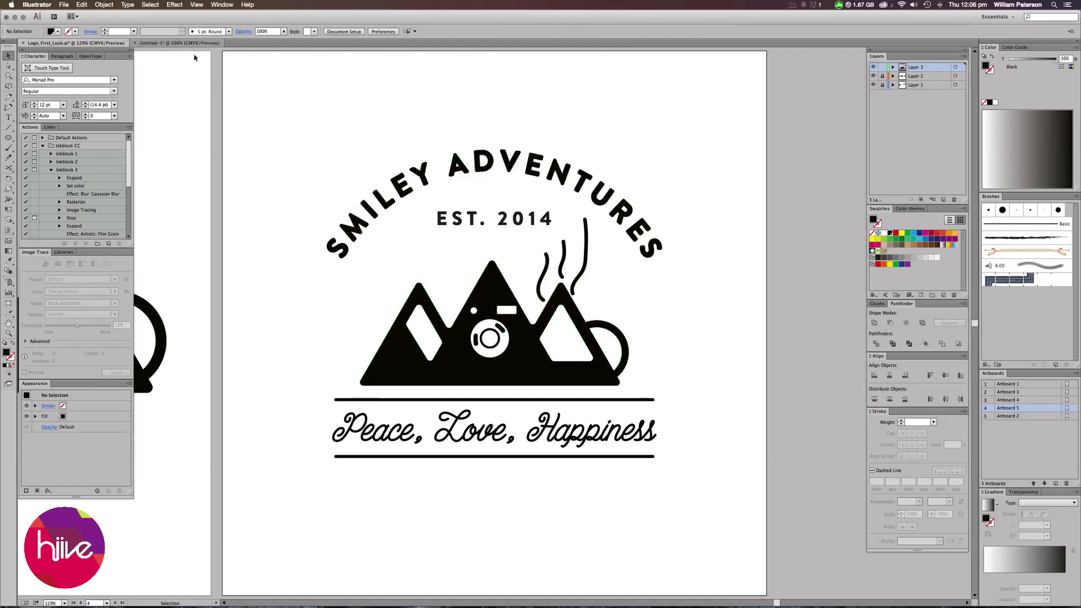
click(192, 43)
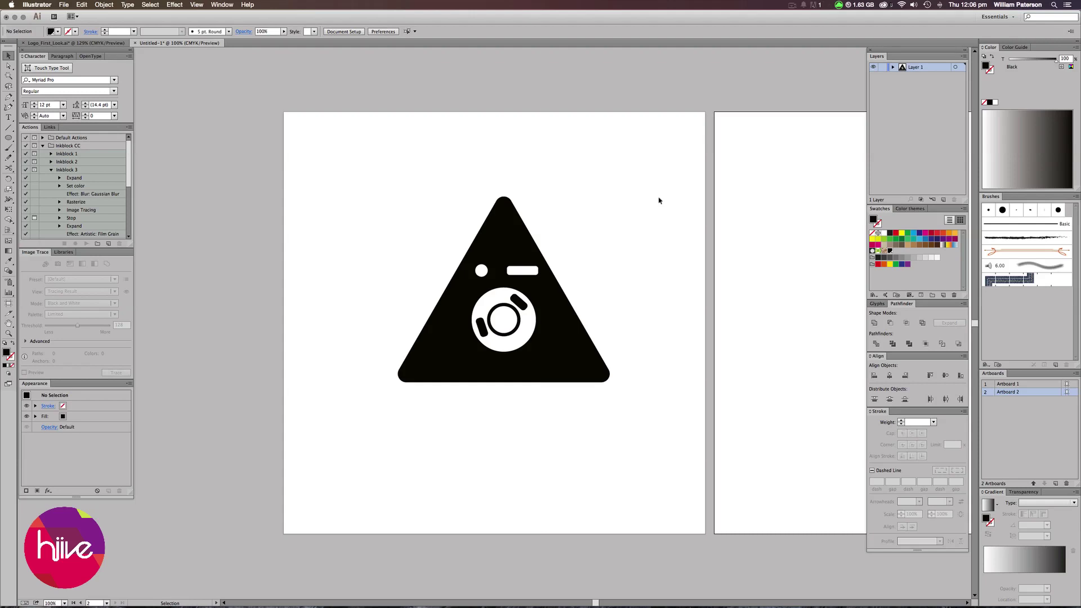
drag(572, 192, 445, 395)
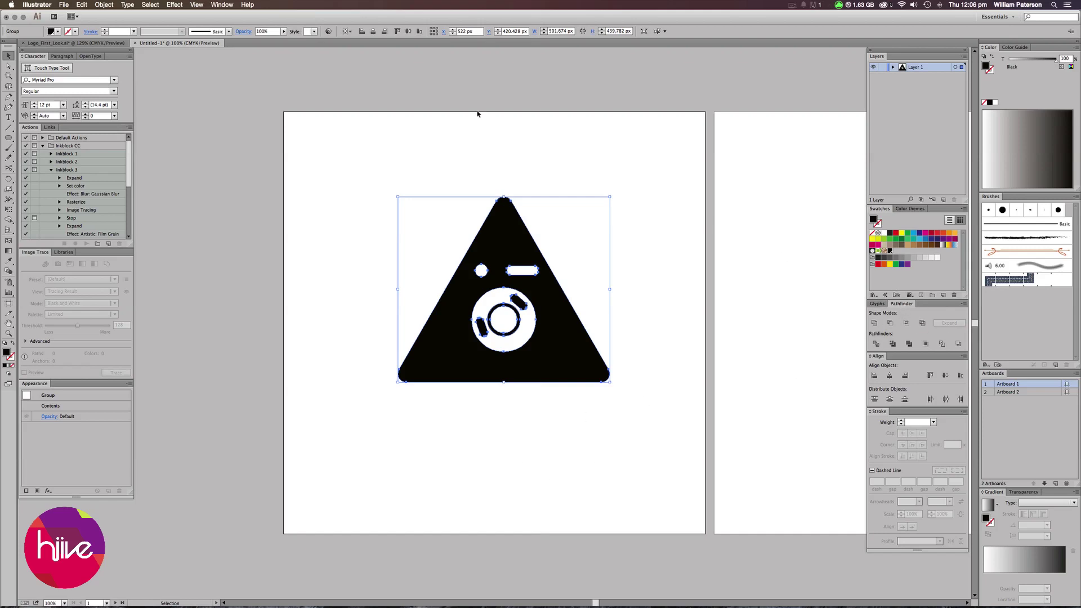
click(223, 5)
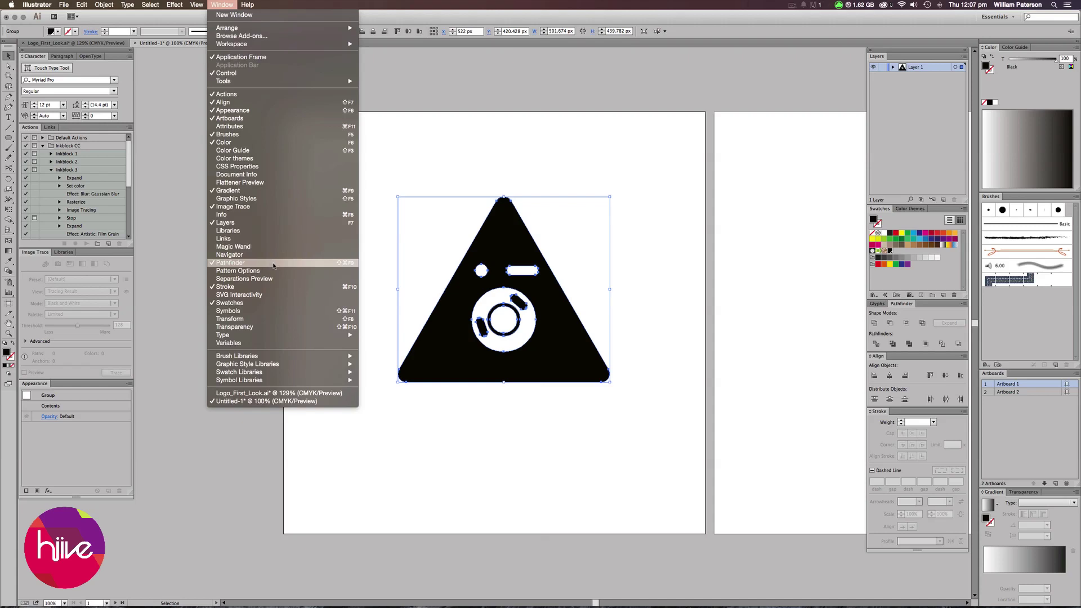
click(691, 375)
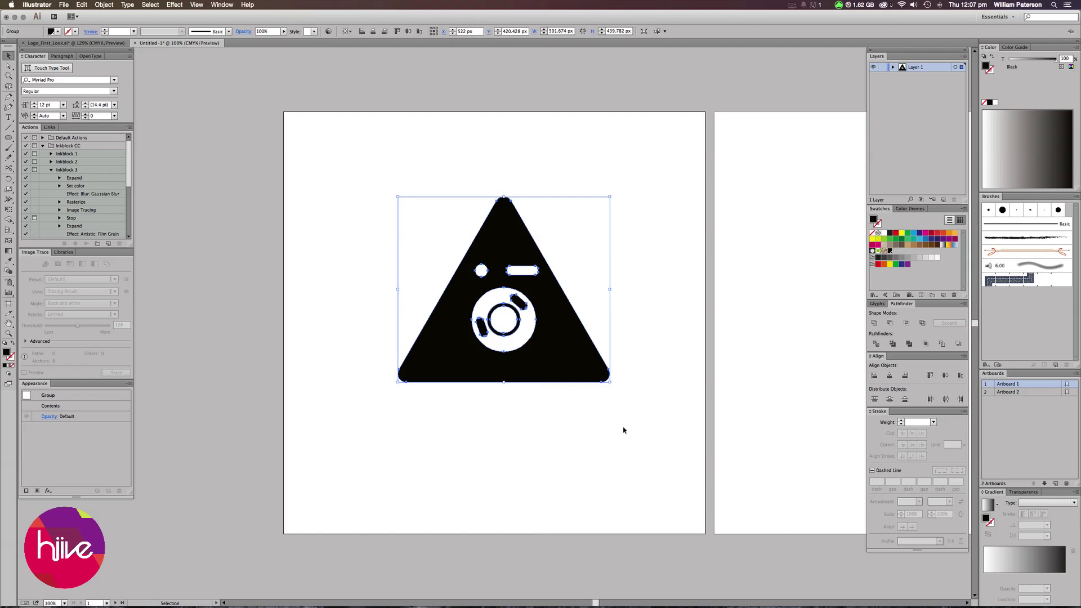
click(624, 429)
Step: Draw an upright black three-sided polygon about 487 px wide and 422 px high on the empty second artboard
drag(544, 199, 473, 223)
drag(439, 376, 229, 323)
drag(350, 348, 232, 353)
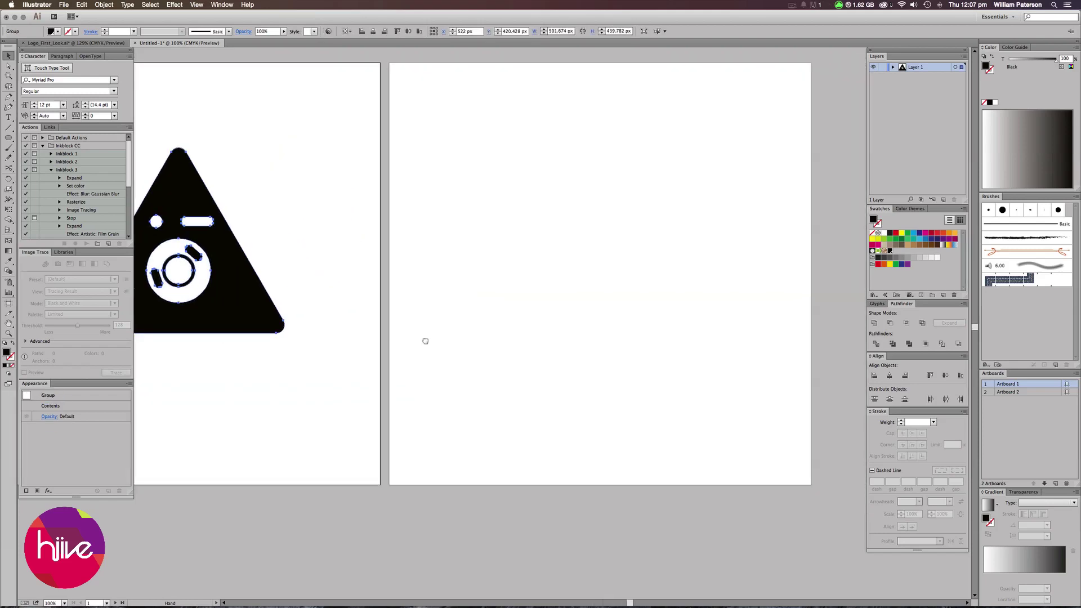
drag(434, 335, 390, 360)
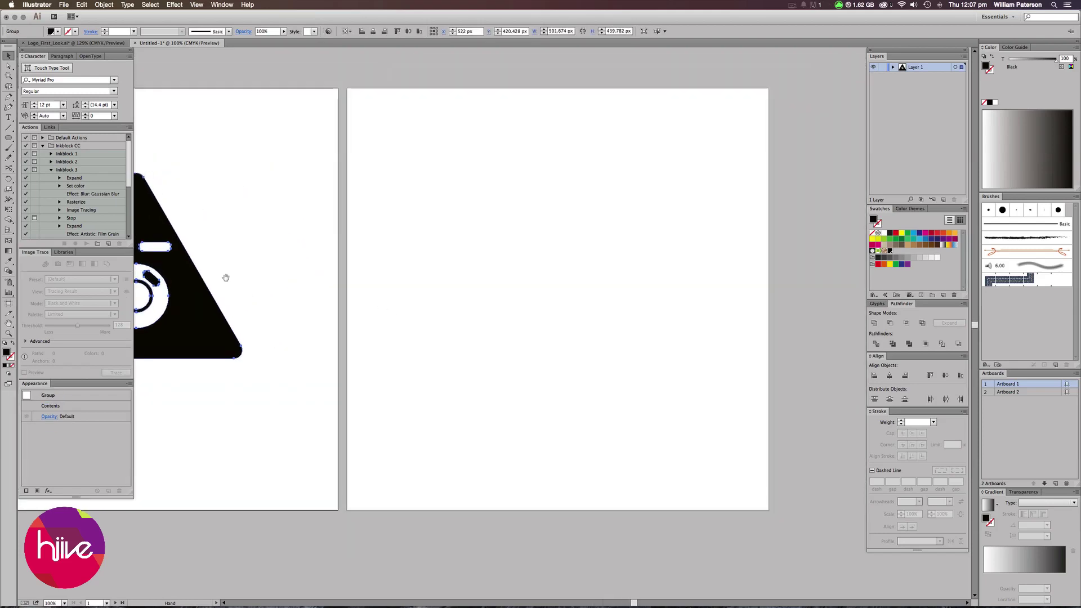
click(10, 138)
drag(12, 143, 46, 167)
drag(492, 307, 576, 393)
key(Up)
key(Up)
key(Up)
key(Up)
key(Up)
key(Up)
key(Up)
key(Up)
key(Up)
key(Up)
key(Down)
key(Down)
key(Down)
key(Down)
key(Down)
key(Down)
key(Down)
key(Down)
key(Down)
key(Down)
key(shift)
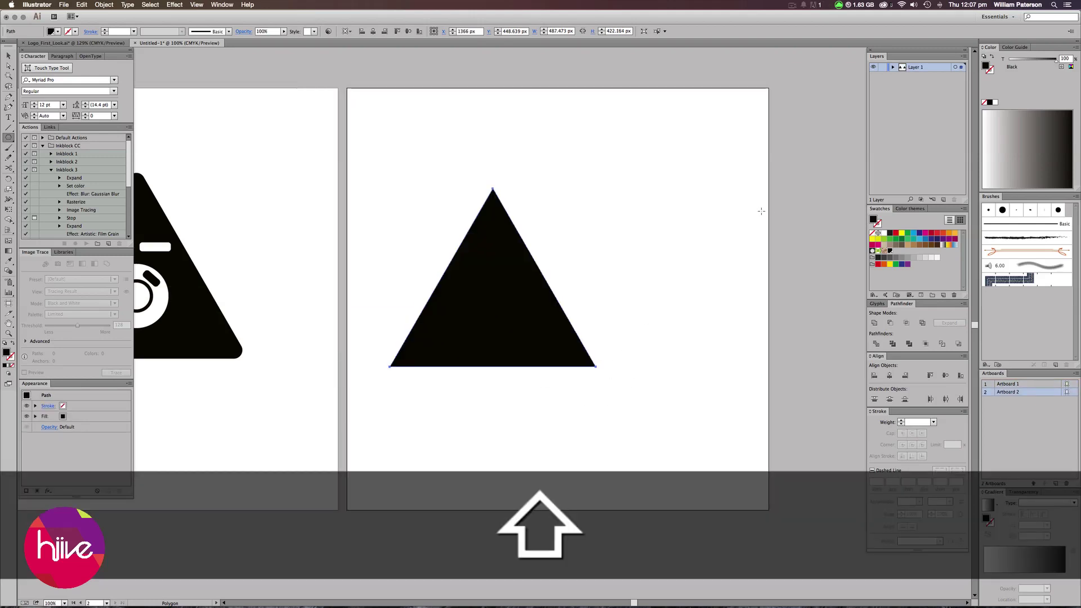
Step: Move the triangle to the second artboard's horizontal centre, at about X 1520 px and Y 420 px
key(v)
drag(524, 235, 622, 195)
scroll(445, 401, left, 5)
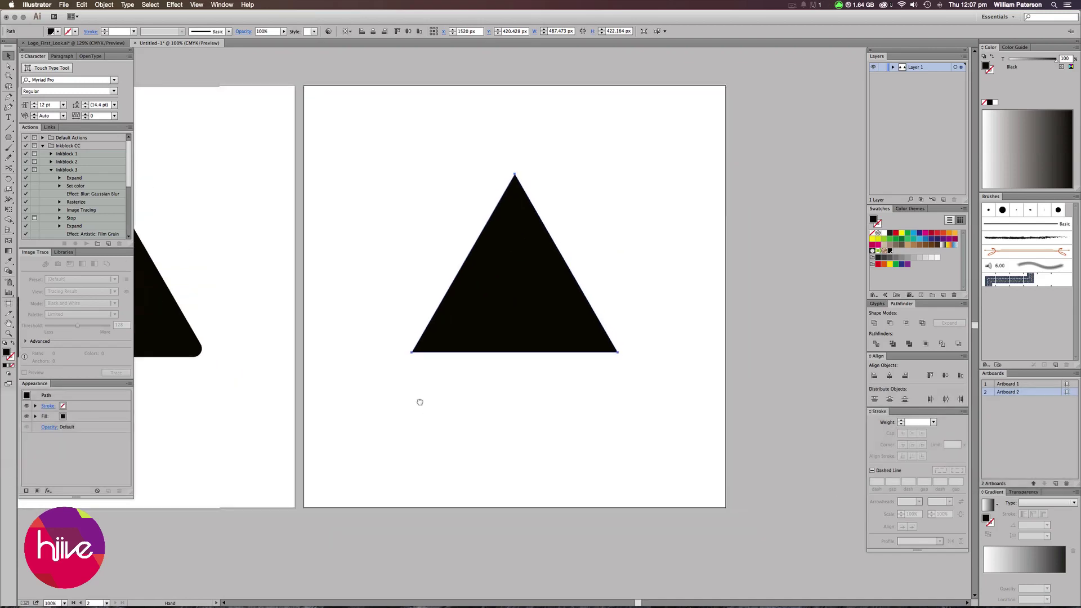
Step: Round all three corners of the new triangle to a radius of about 16 px
drag(276, 167, 203, 213)
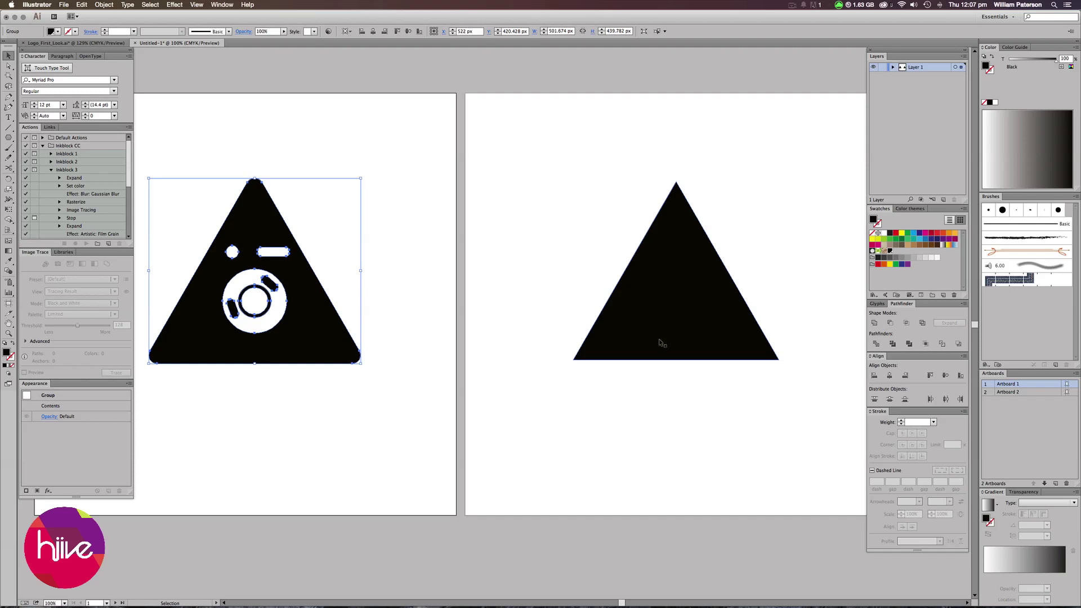
drag(617, 348, 552, 339)
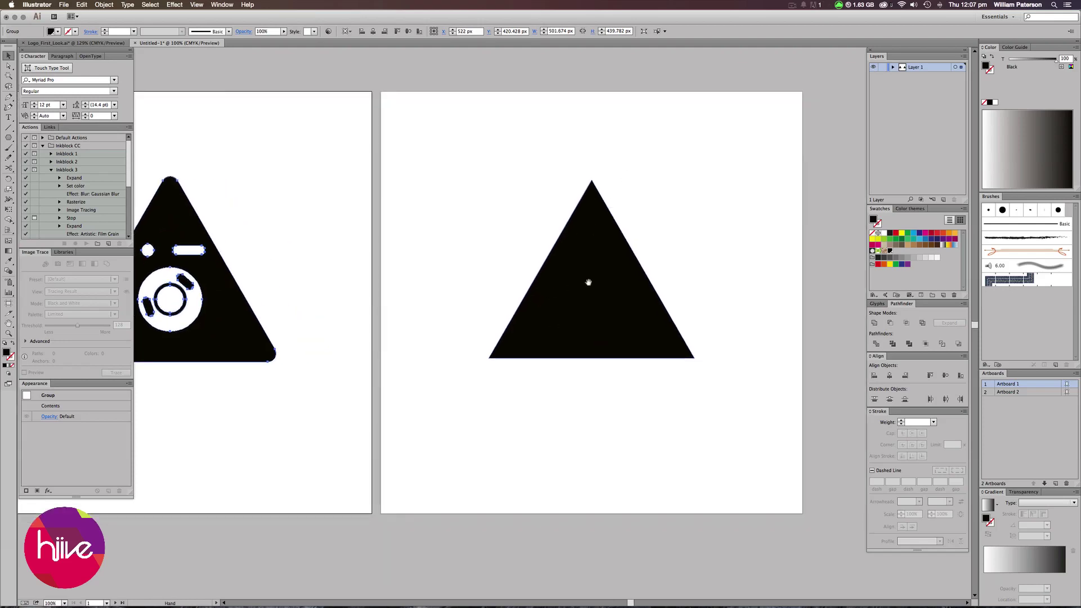
drag(621, 306, 598, 306)
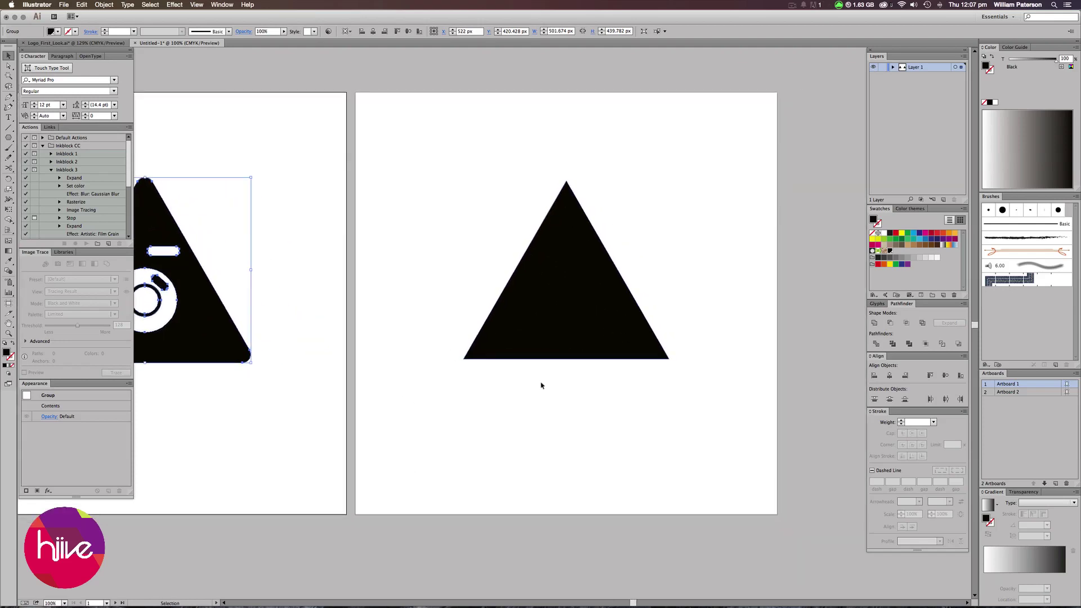
drag(658, 222, 404, 310)
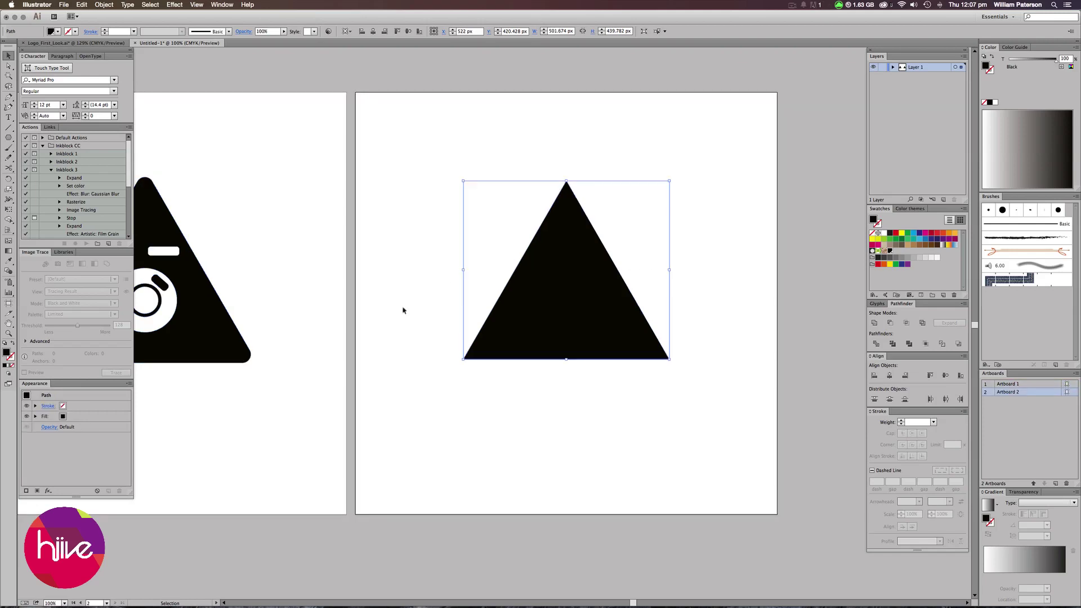
key(a)
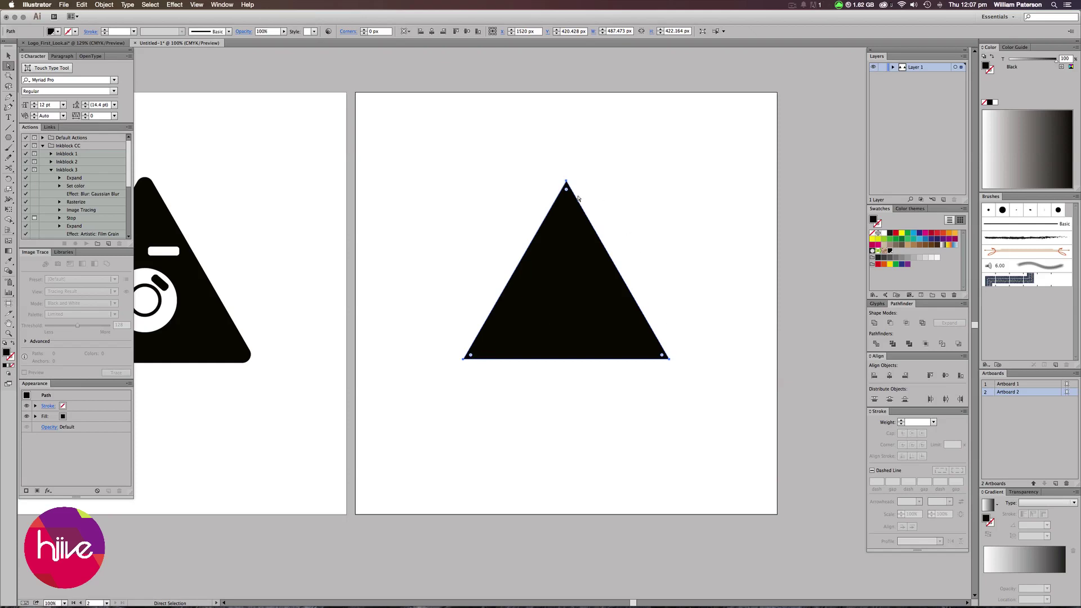
drag(566, 190, 567, 194)
key(v)
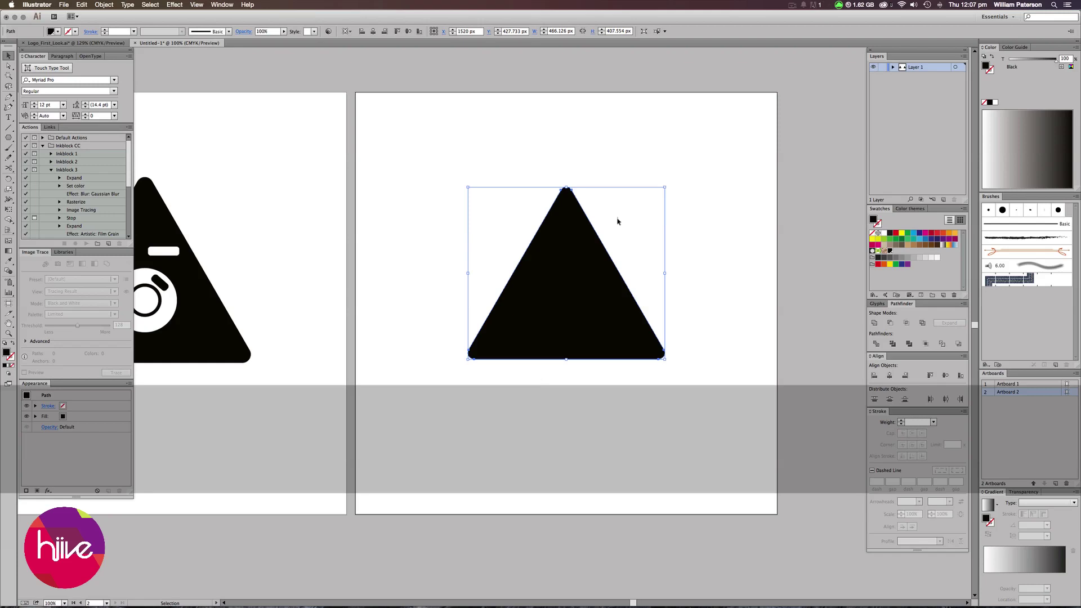
drag(629, 172, 531, 236)
key(a)
drag(566, 194, 569, 197)
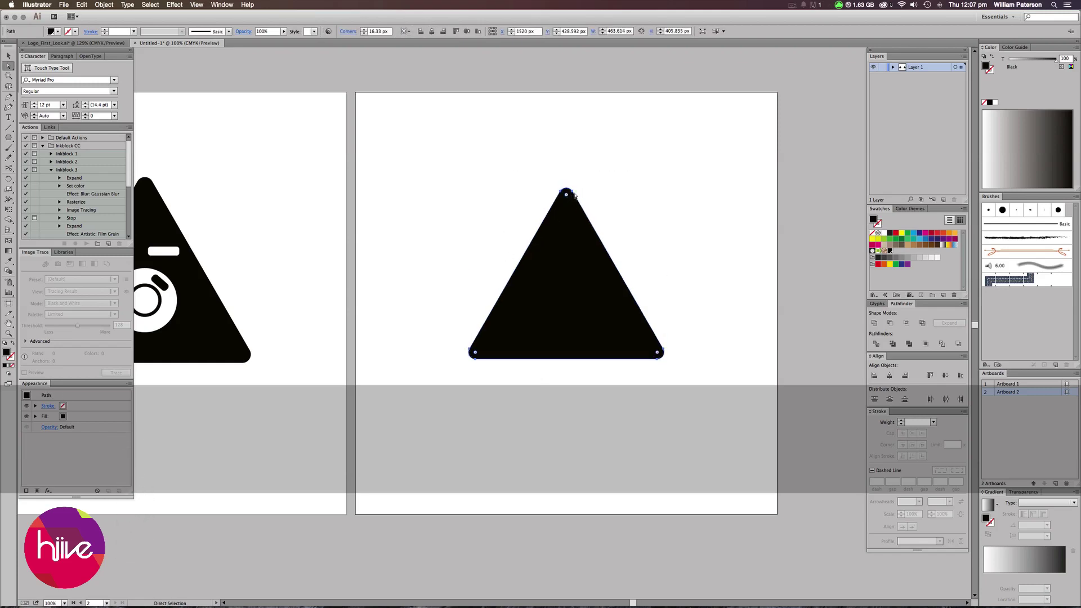
key(v)
click(592, 193)
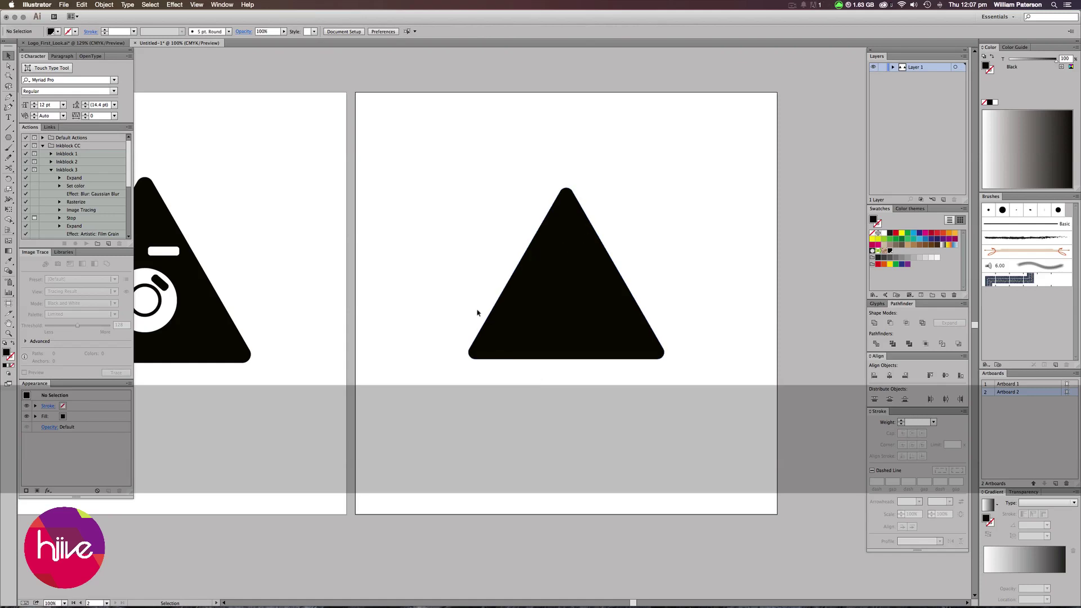
Step: Draw a 128 px circle inside the lower middle of the rounded triangle and fill it white
drag(477, 312, 569, 347)
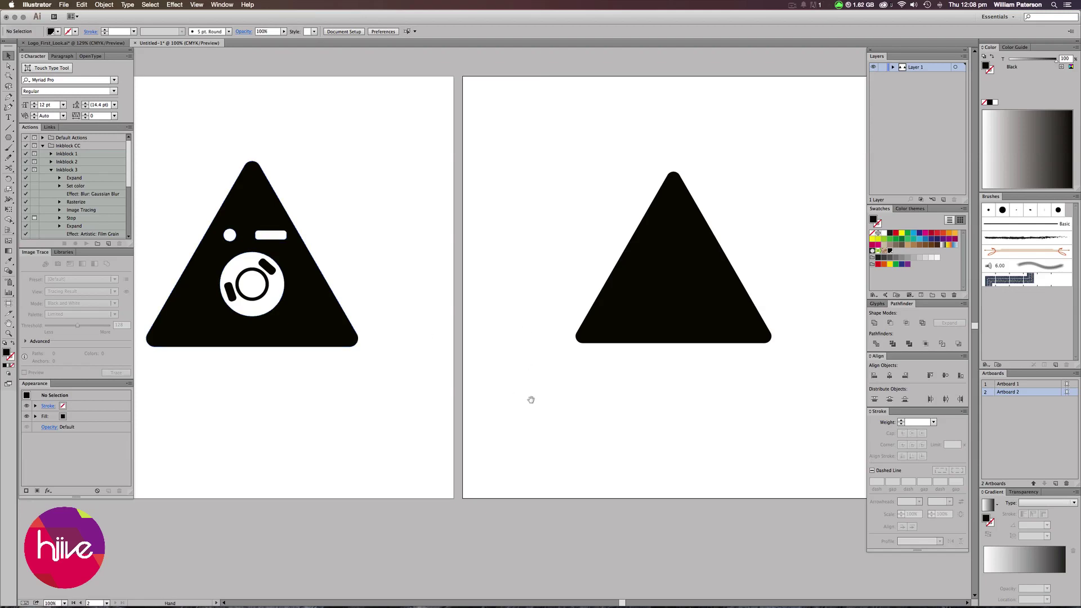
drag(531, 399, 448, 334)
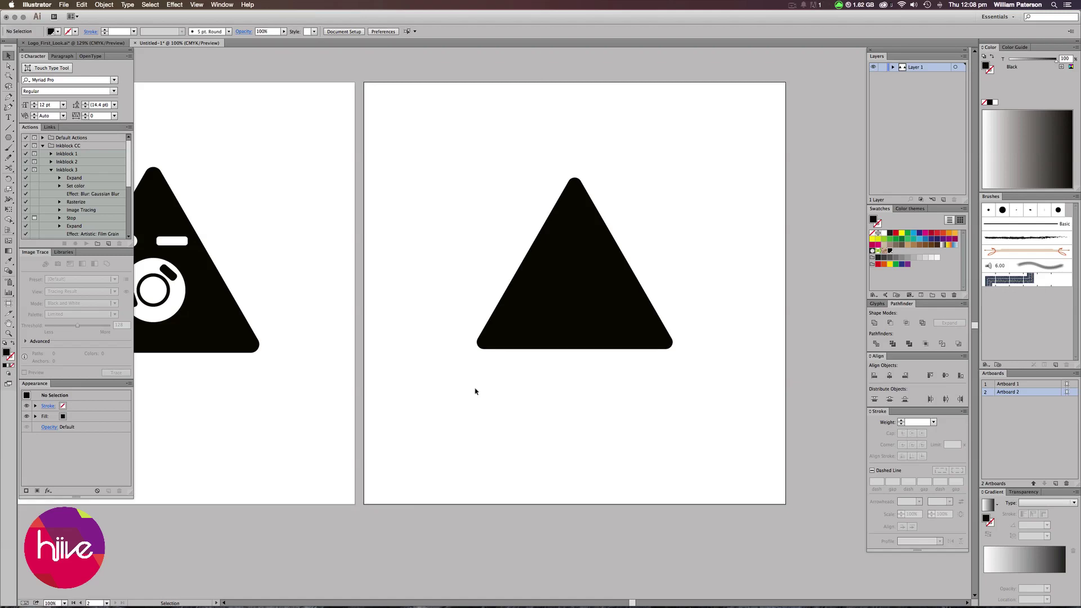
click(9, 139)
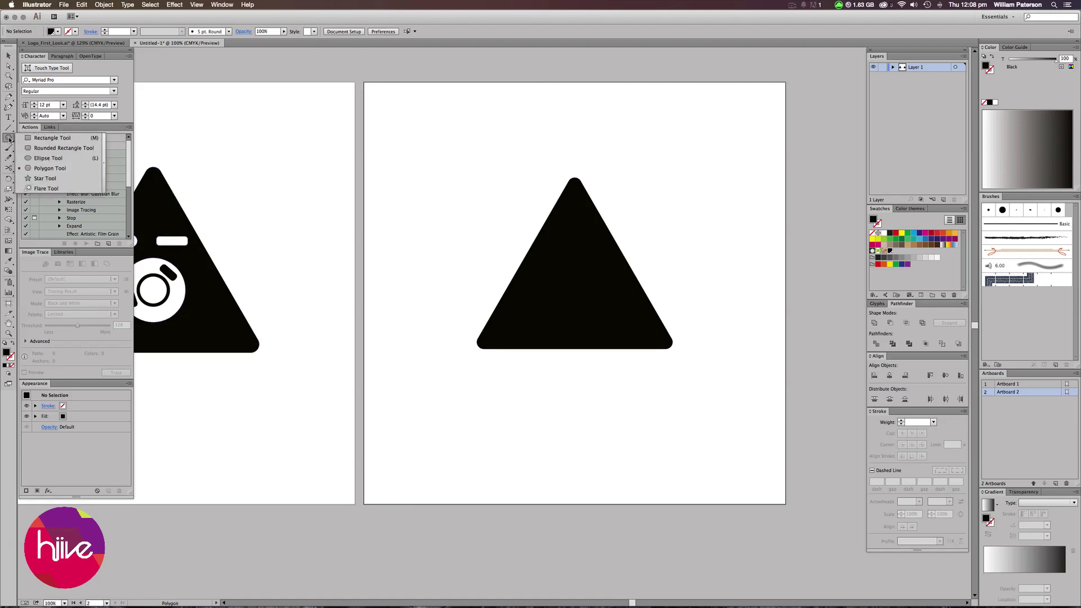
click(47, 159)
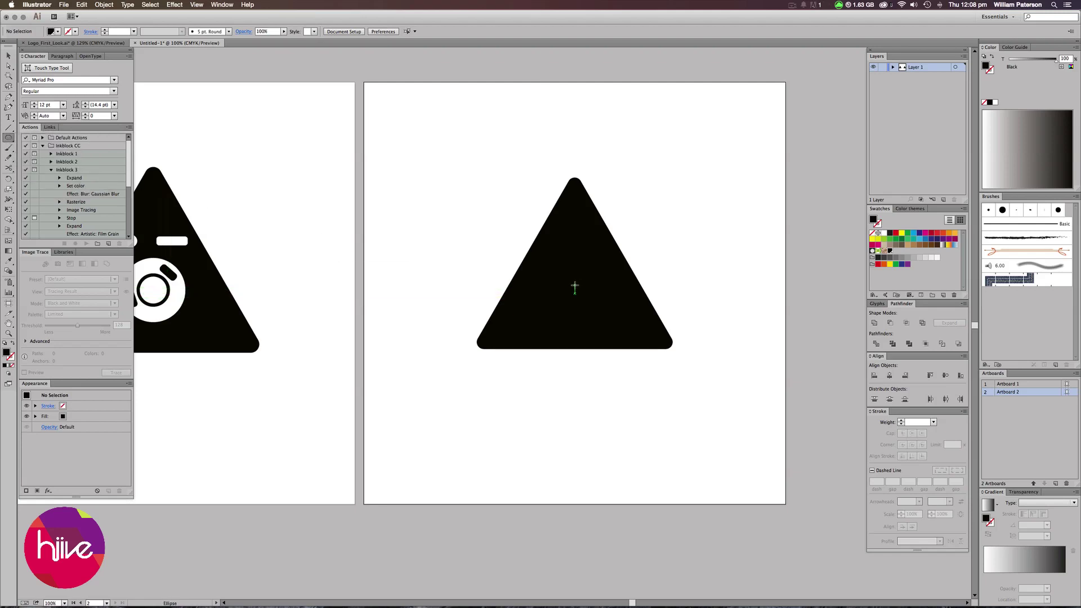
drag(574, 285, 601, 306)
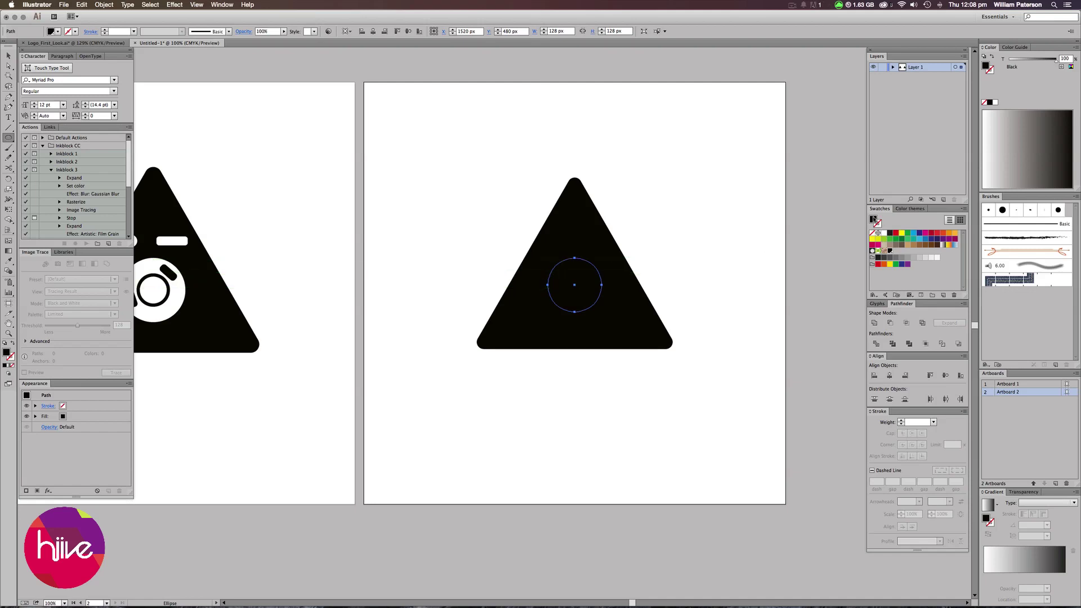
click(884, 233)
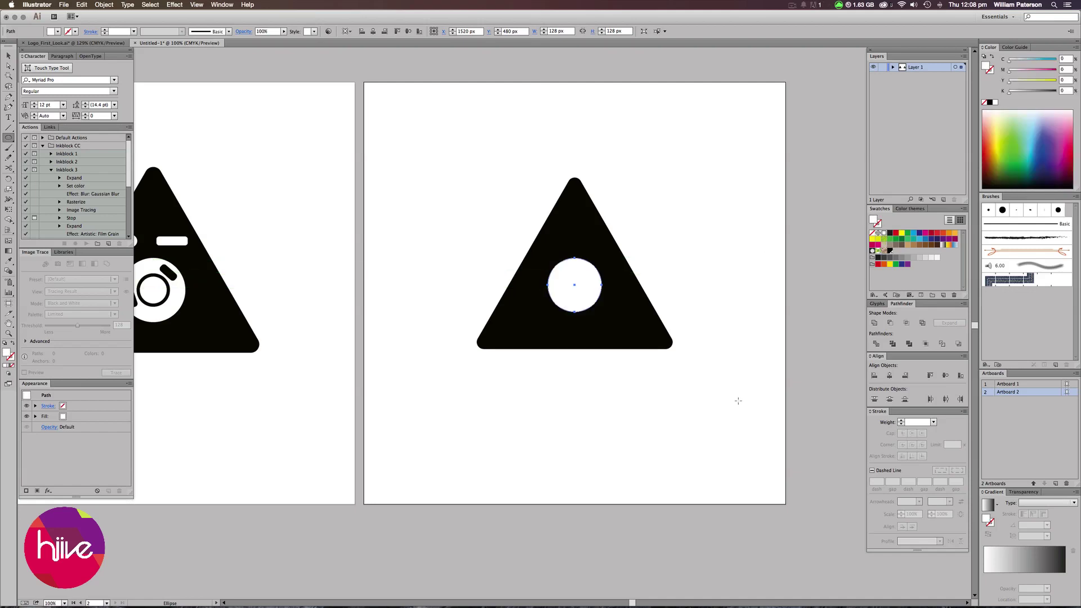
Step: Align the white circle to the triangle's vertical centre and shift it straight down to about Y 477 px
key(v)
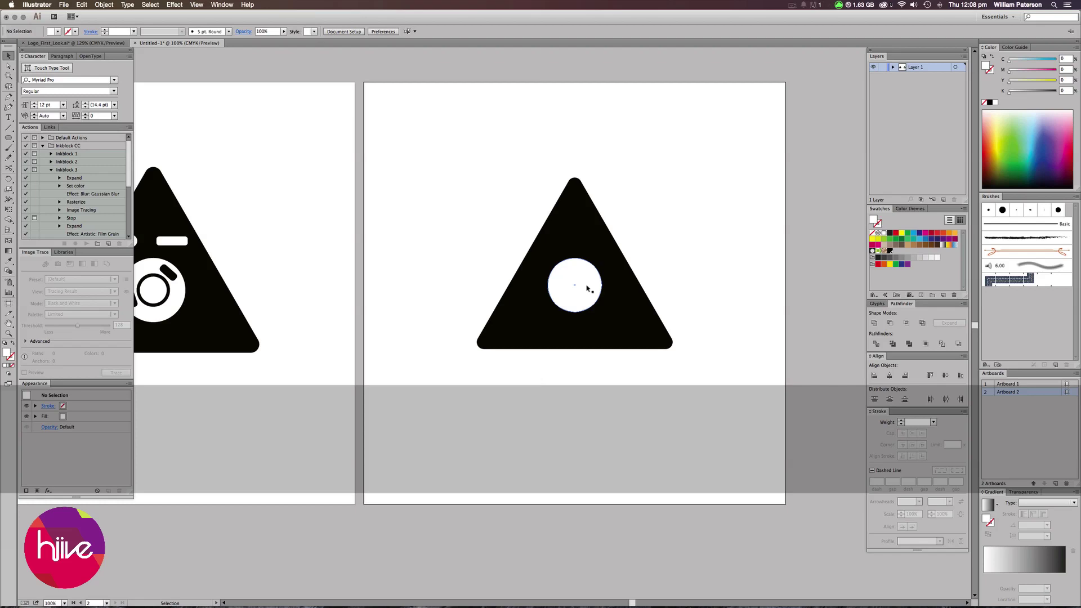
drag(656, 206, 463, 345)
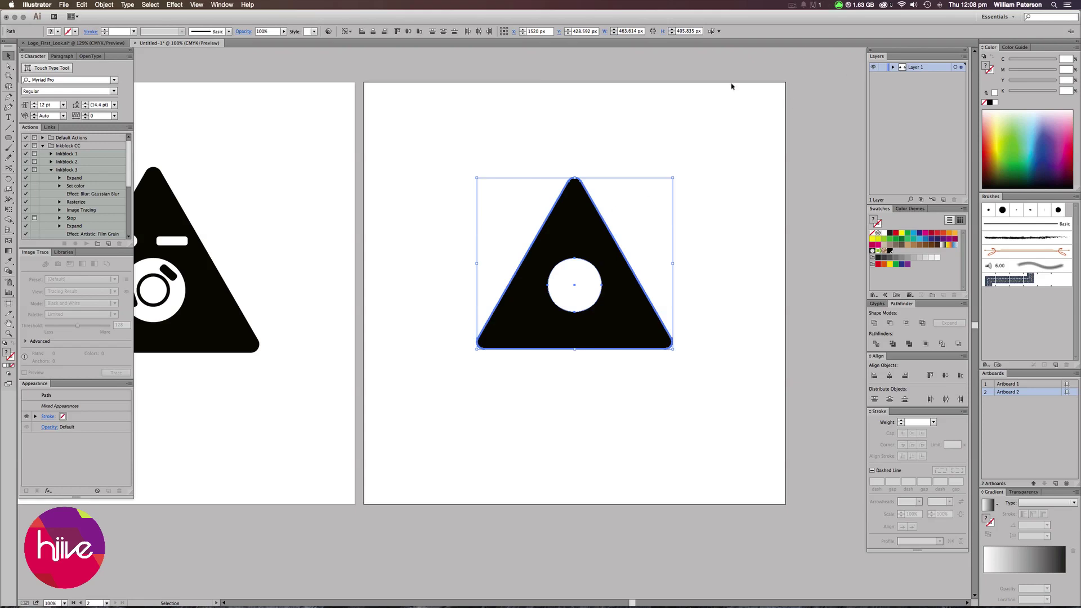
click(408, 31)
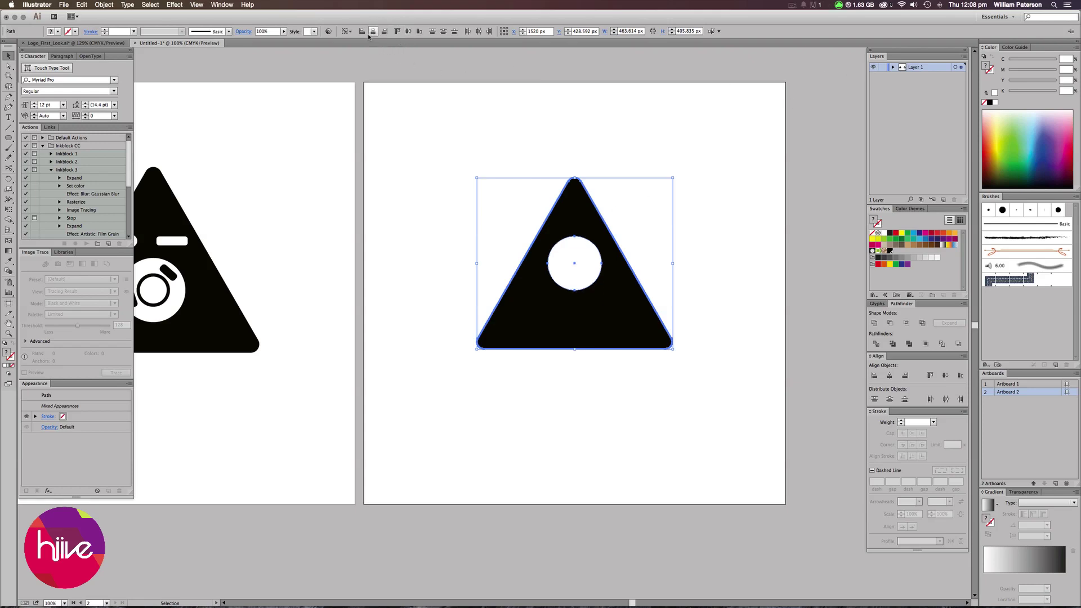
click(558, 170)
drag(584, 263, 585, 289)
click(640, 230)
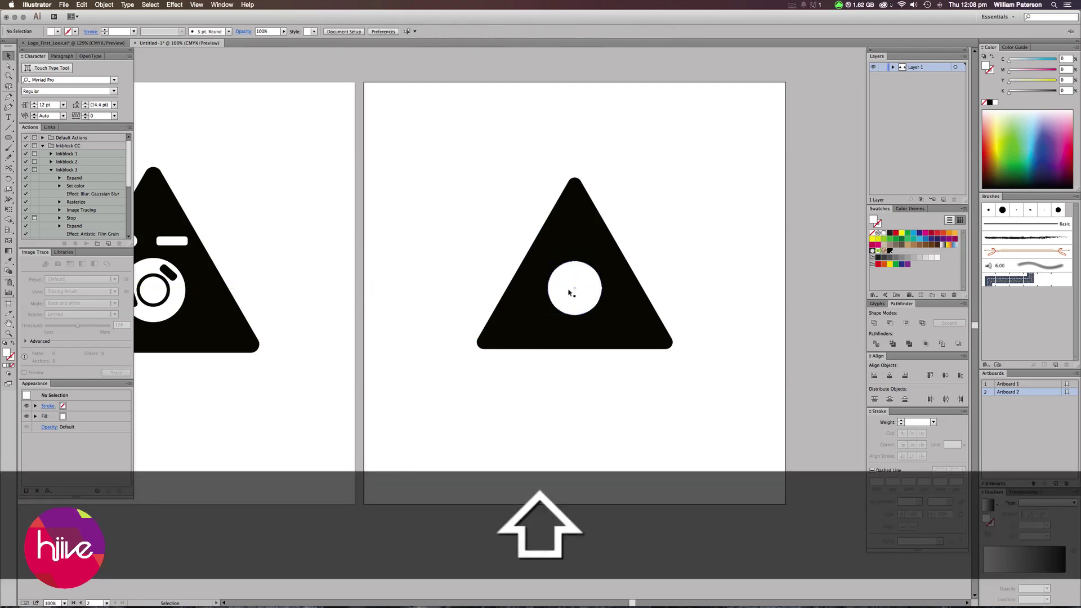
shift+click(570, 291)
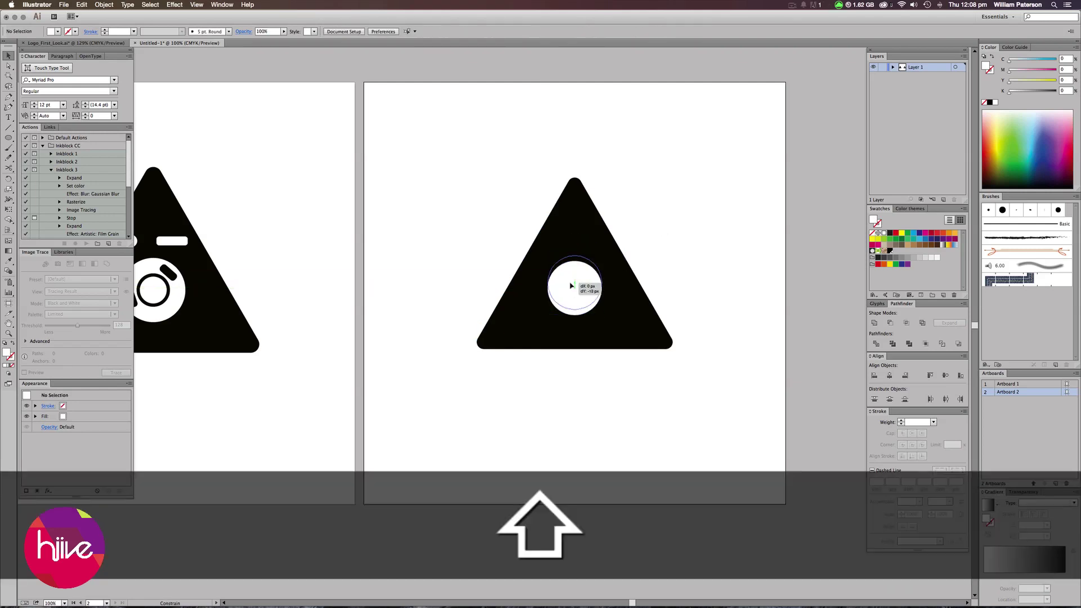
click(640, 208)
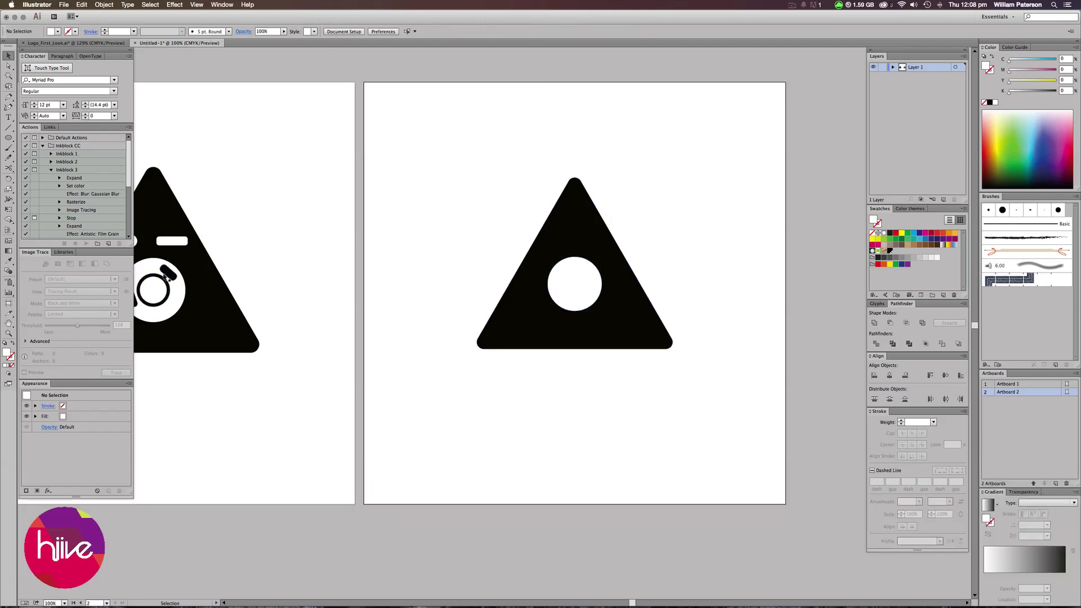
Step: Copy the white circle and paste the duplicate directly in front of it
drag(193, 384, 256, 375)
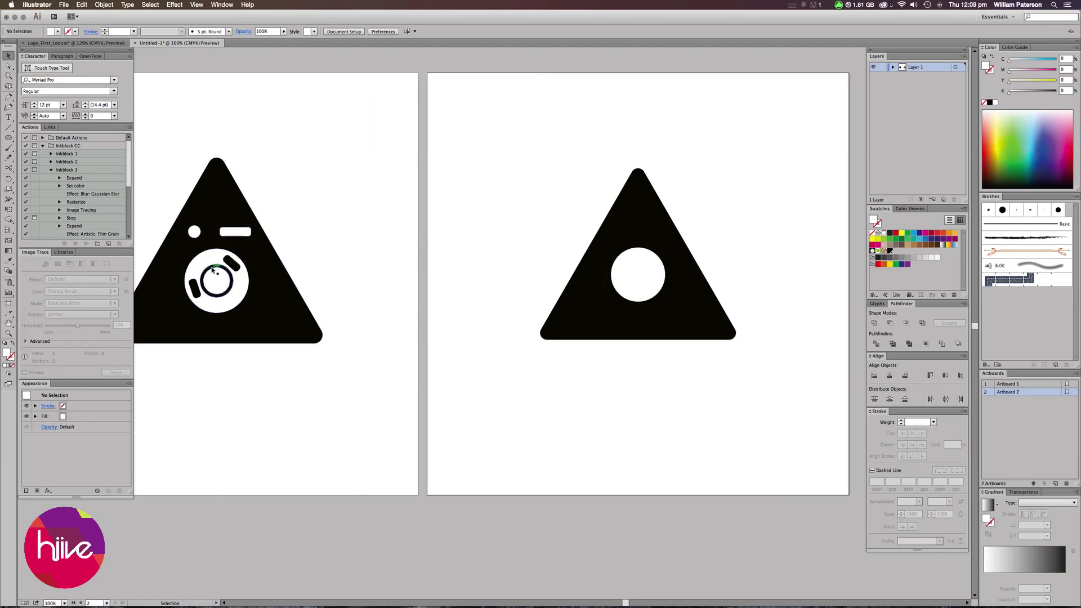
scroll(466, 362, right, 10)
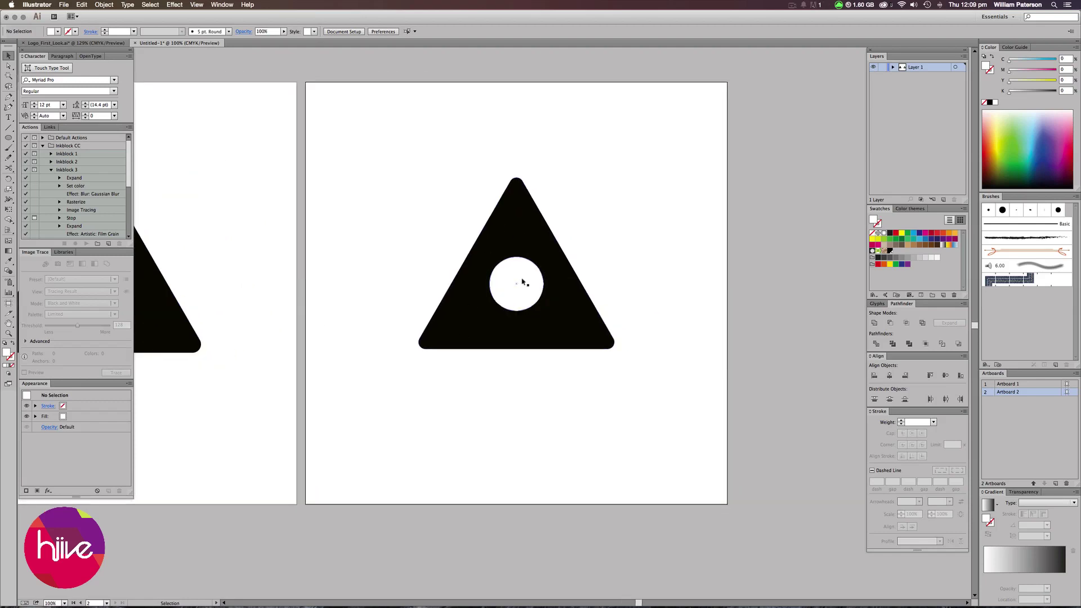
click(523, 274)
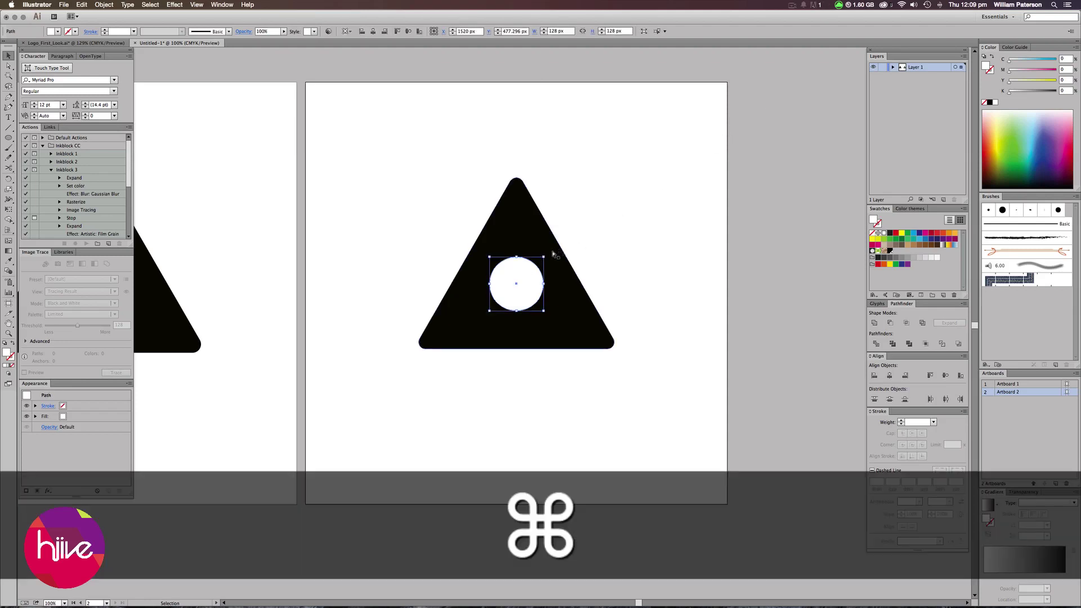
key(super+c)
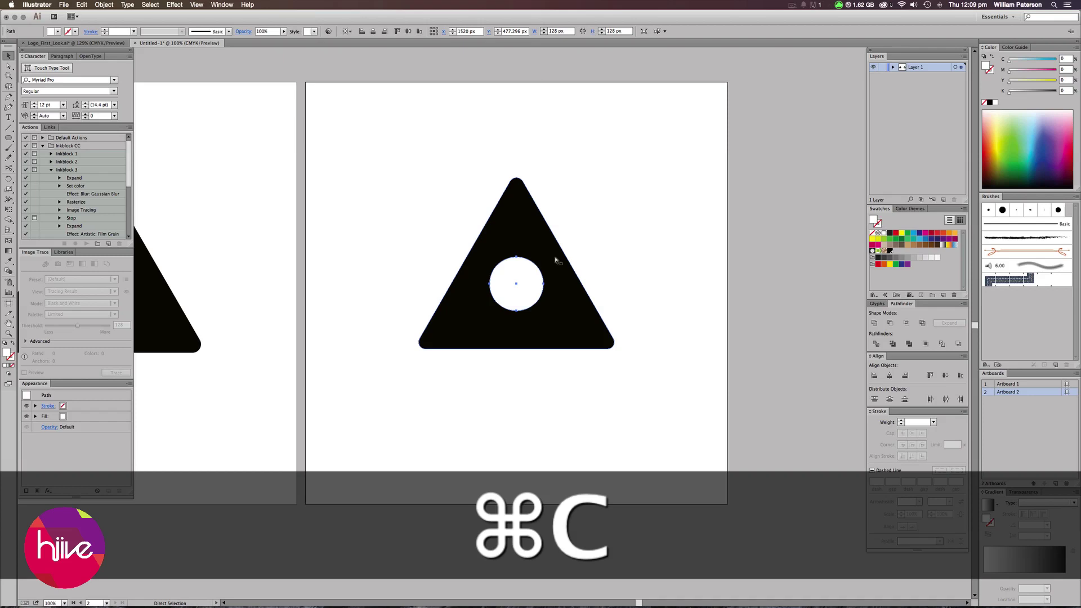
key(super+f)
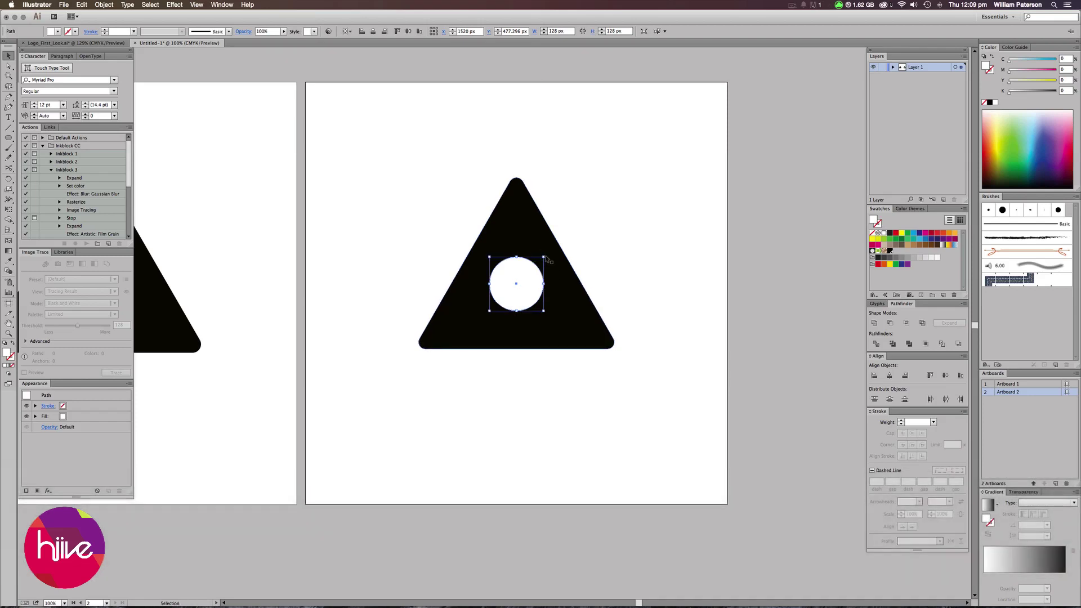
Step: Scale the duplicate circle to 64 px about its centre and restyle it with no fill and a 5 pt black stroke
key(alt+shift)
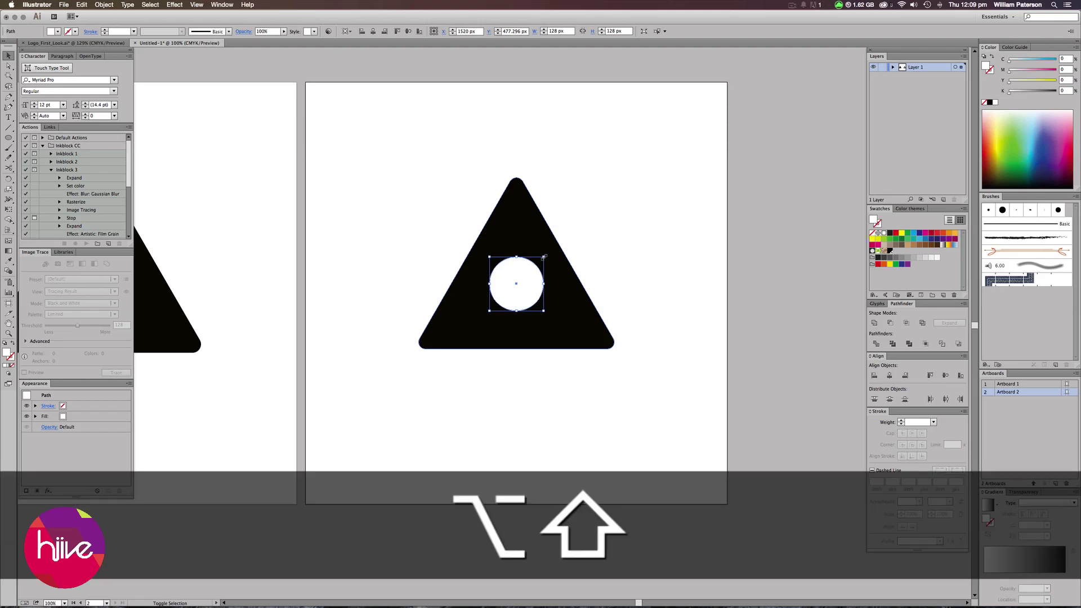
drag(543, 257, 536, 271)
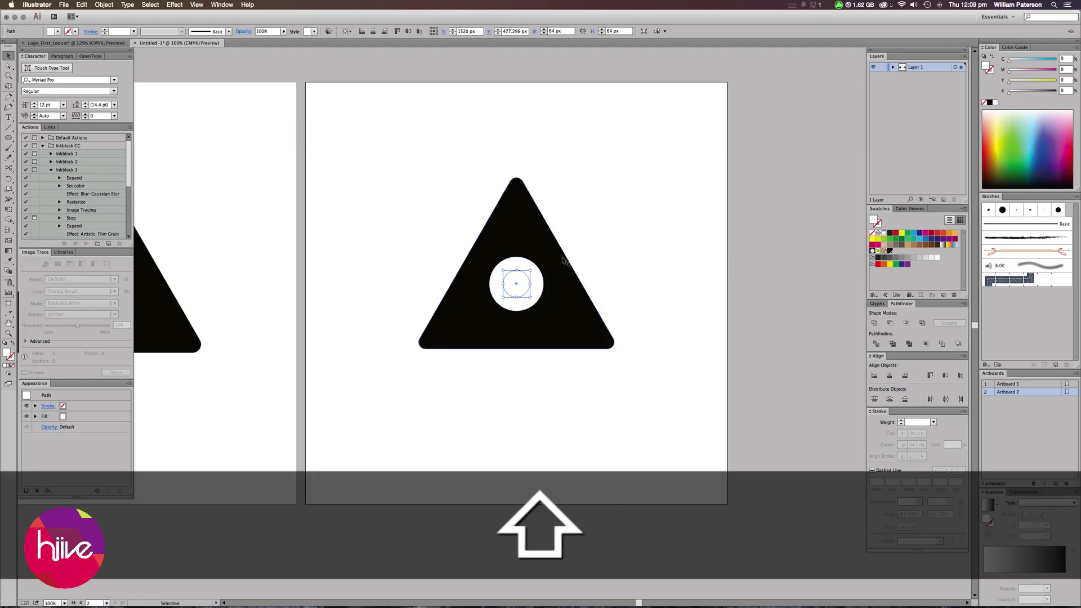
click(872, 233)
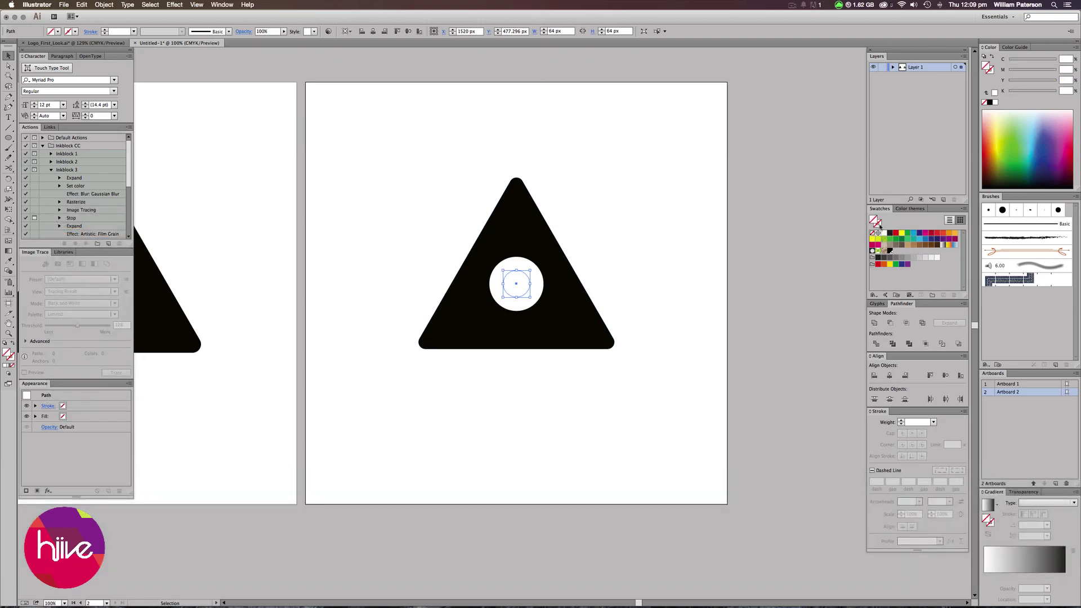
click(890, 251)
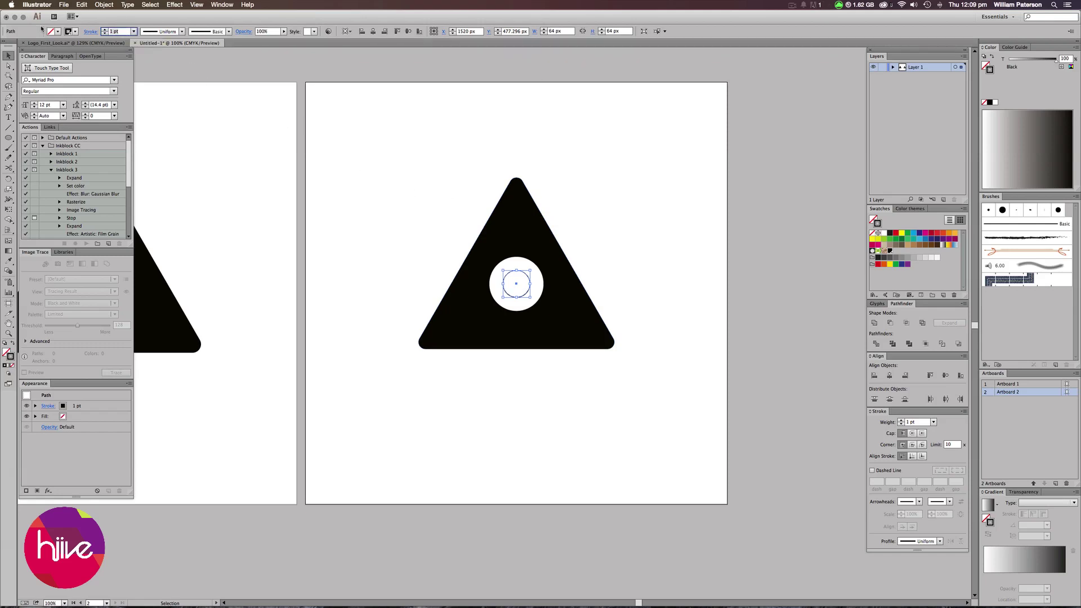
text(5)
key(Return)
click(761, 293)
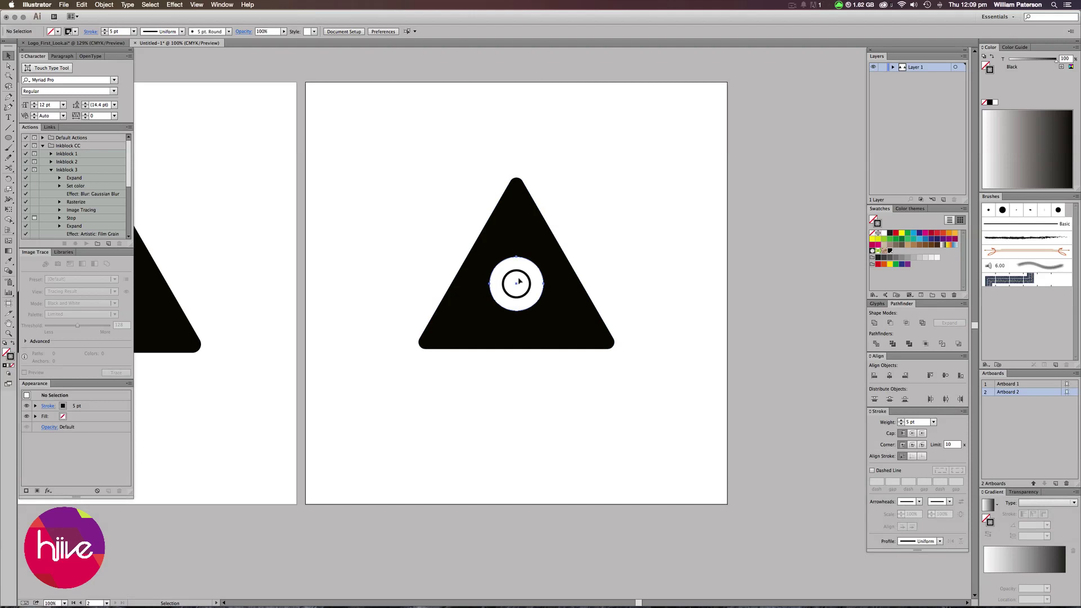
drag(519, 280, 503, 295)
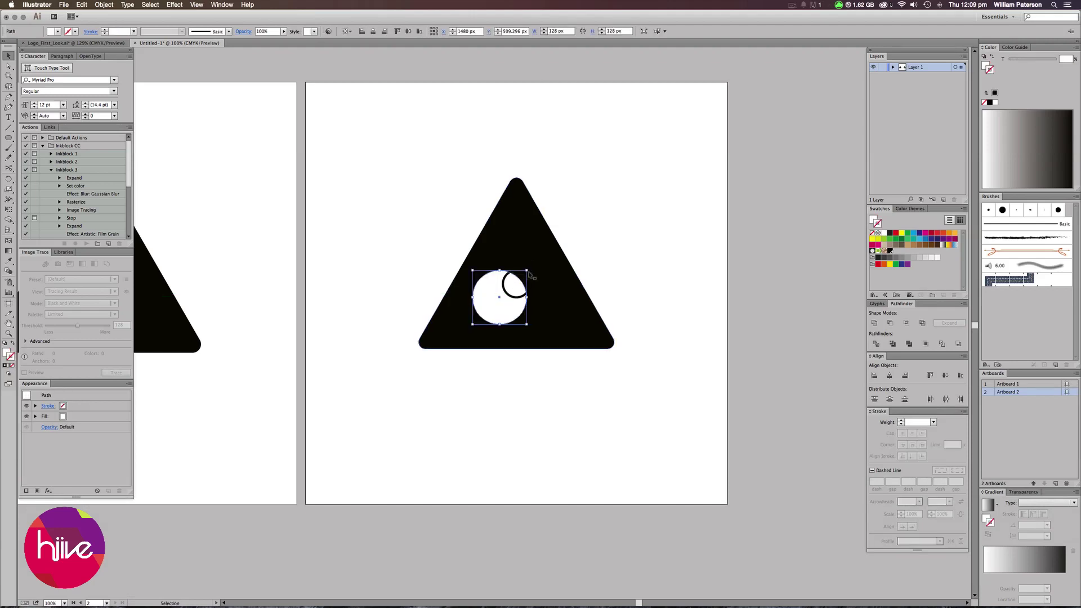
key(super+z)
click(603, 209)
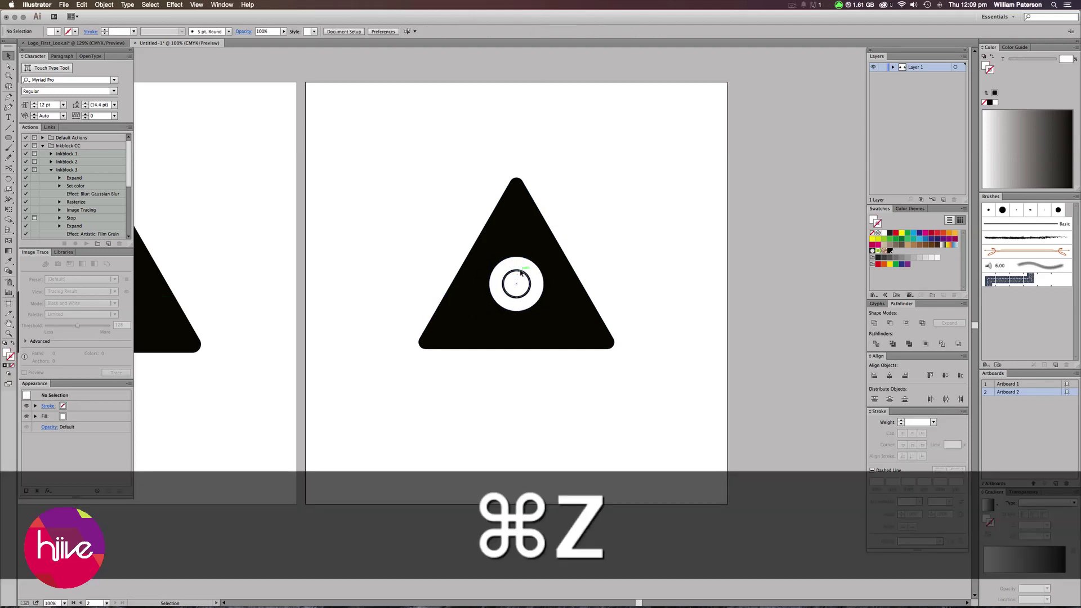
Step: Set the stroke weight of the small inner ring to 7 pt
click(520, 270)
click(104, 29)
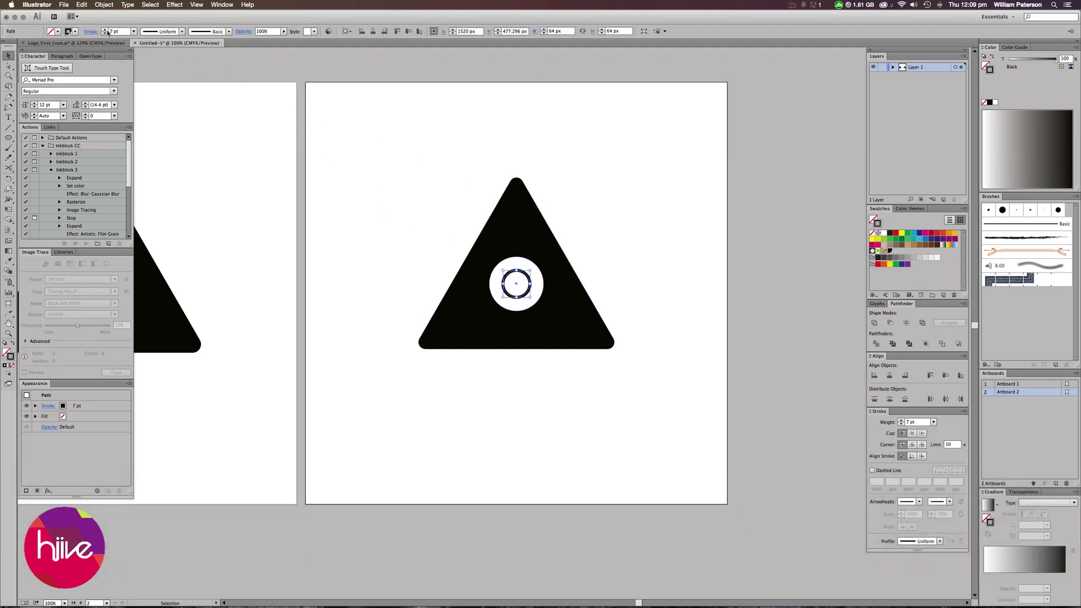
click(655, 257)
Step: Draw a rectangle about 33 by 13 px in the upper-right part of the white circle, with a black fill and no stroke
drag(579, 258, 719, 244)
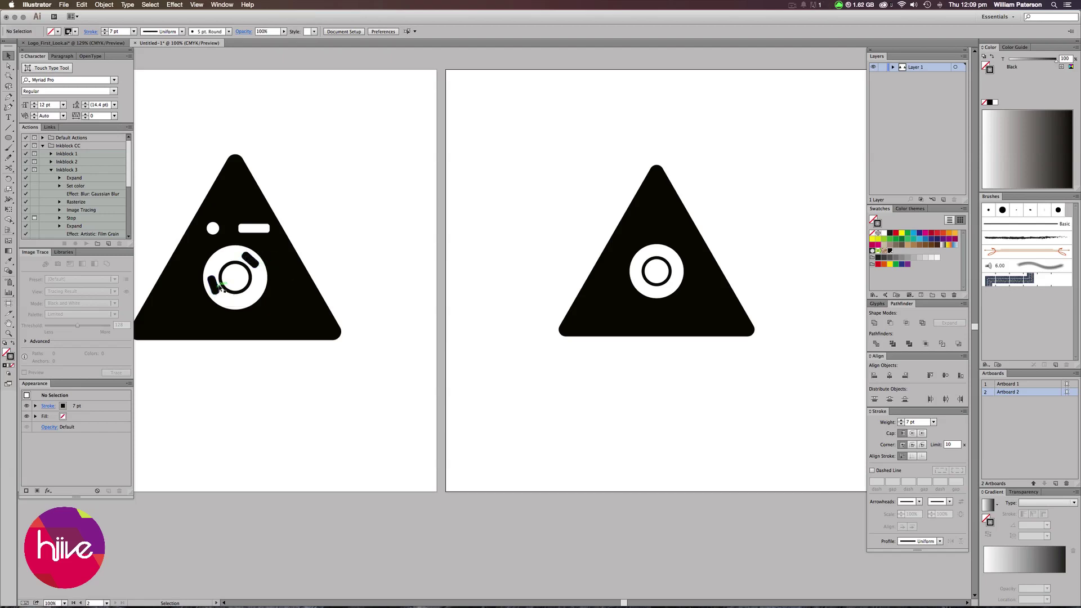
drag(648, 338, 495, 366)
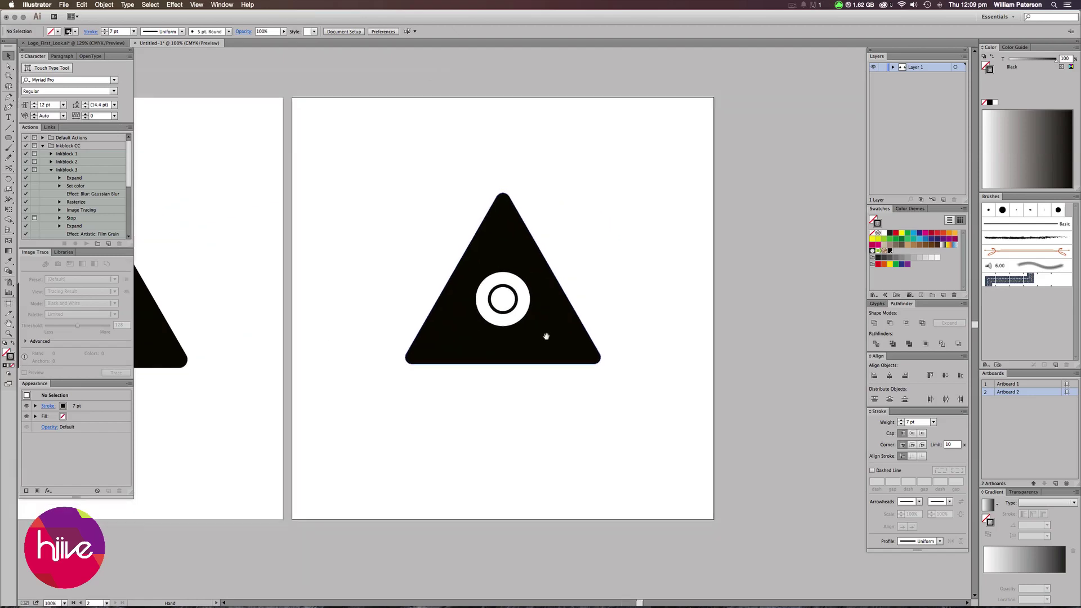
key(super+equal)
key(super+equal)
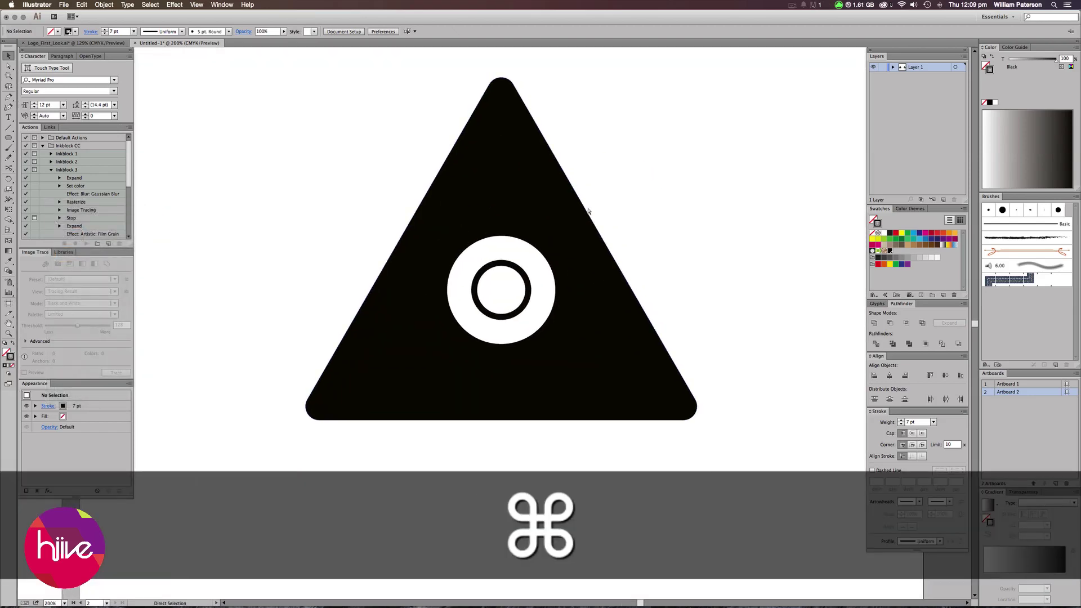
key(super+equal)
key(super+equal)
key(super+equal)
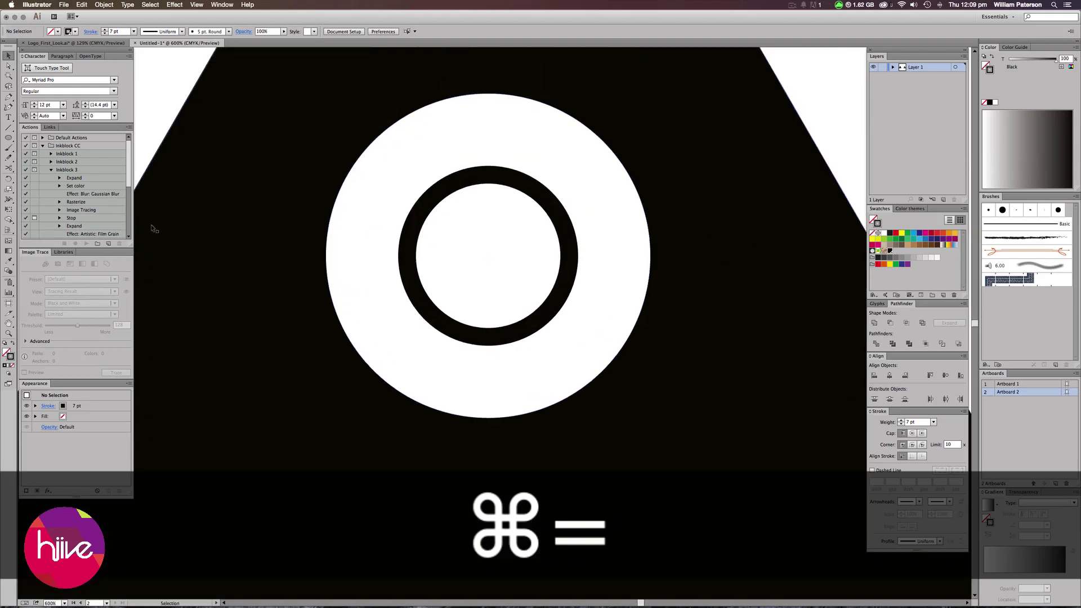
drag(9, 139, 41, 139)
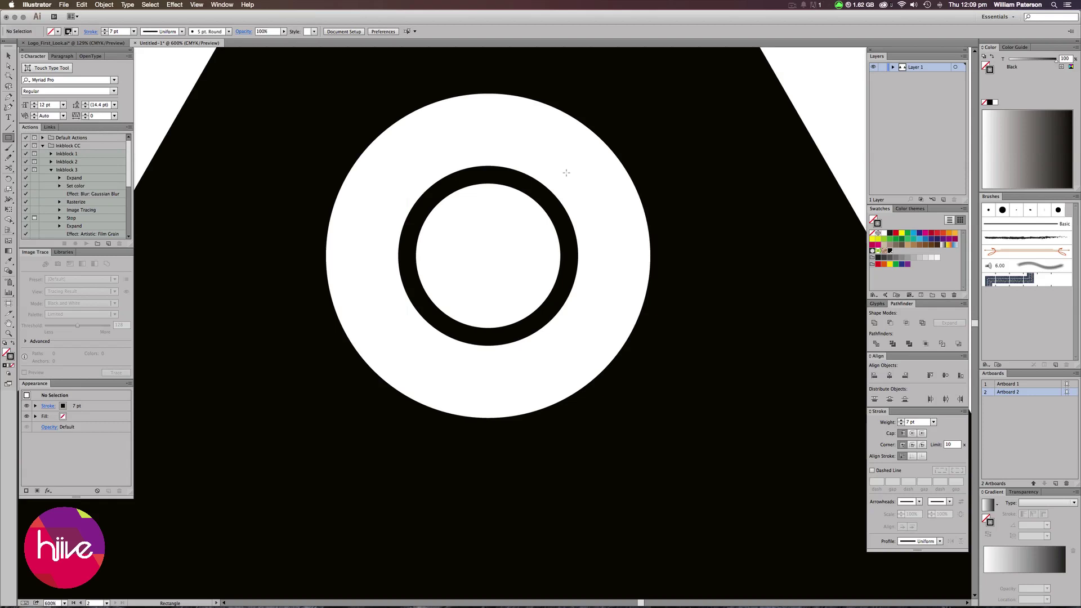
drag(529, 137, 612, 169)
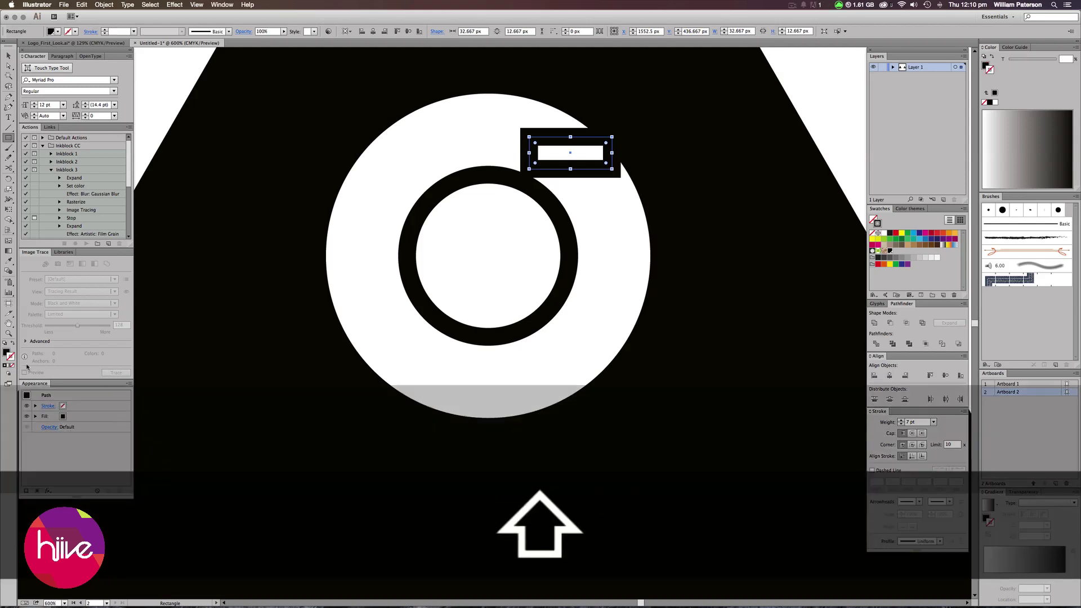
key(shift+x)
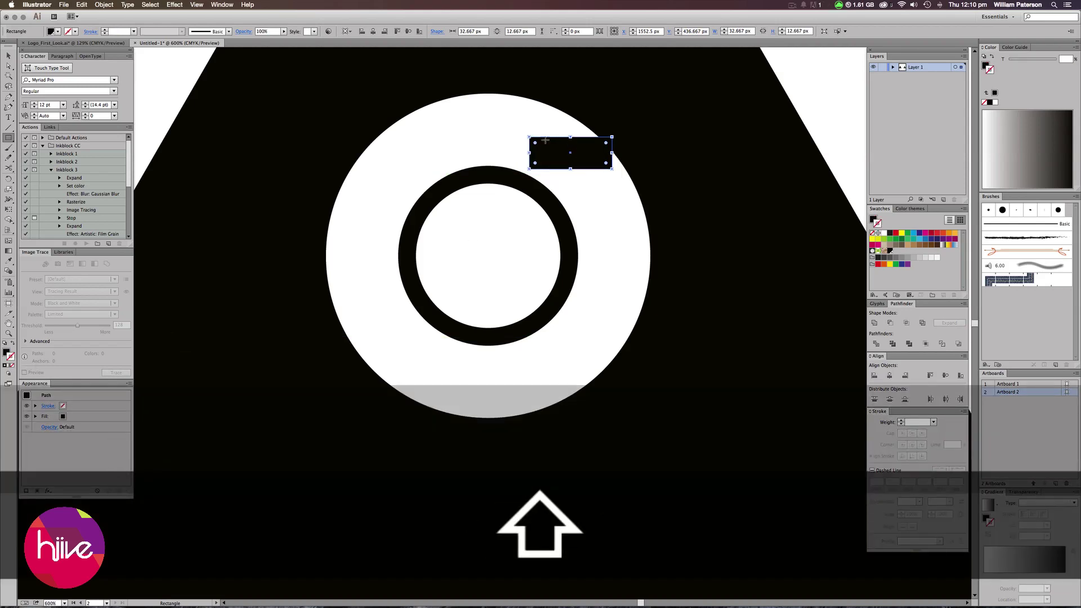
Step: Rotate the black rectangle clockwise so it slopes along the curve of the white circle
key(v)
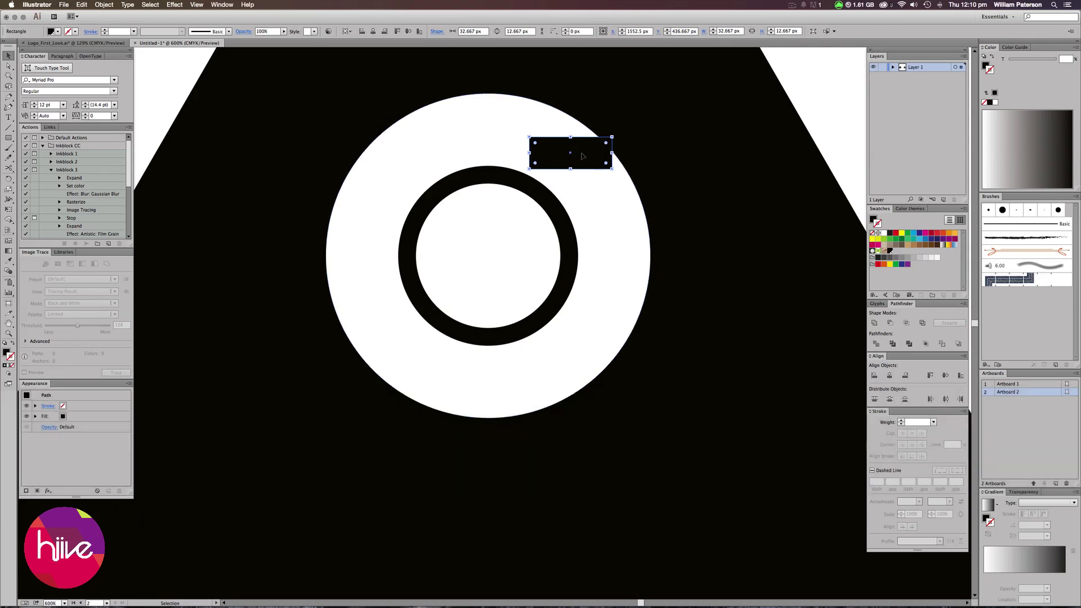
key(e)
drag(648, 105, 659, 160)
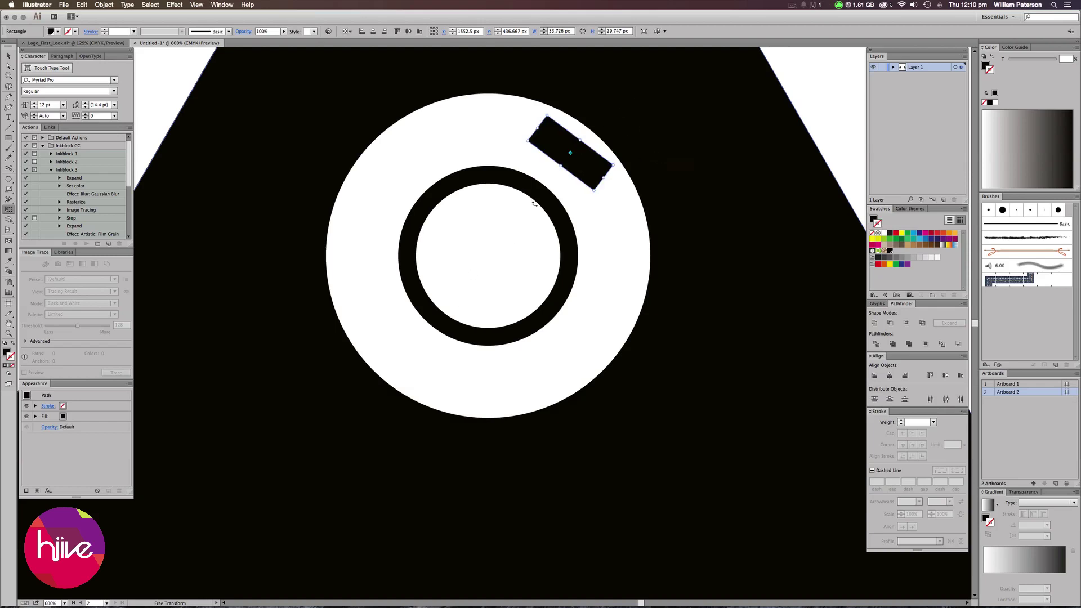
Step: Shift the tilted rectangle to about X 1550 px, Y 438 px and round its corners to 2.88 px
key(v)
drag(584, 162, 578, 166)
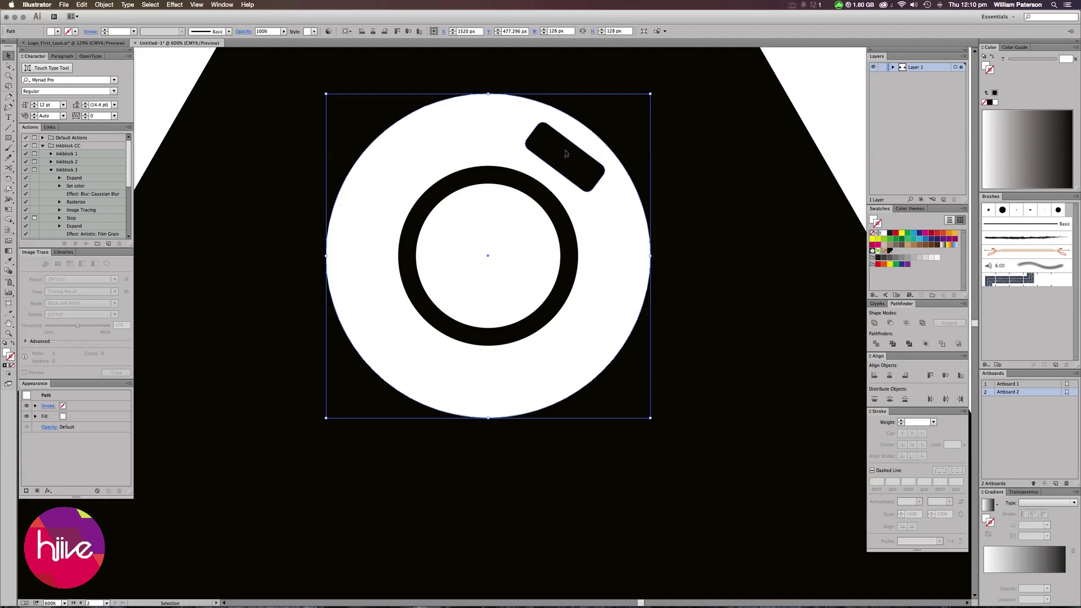
click(566, 153)
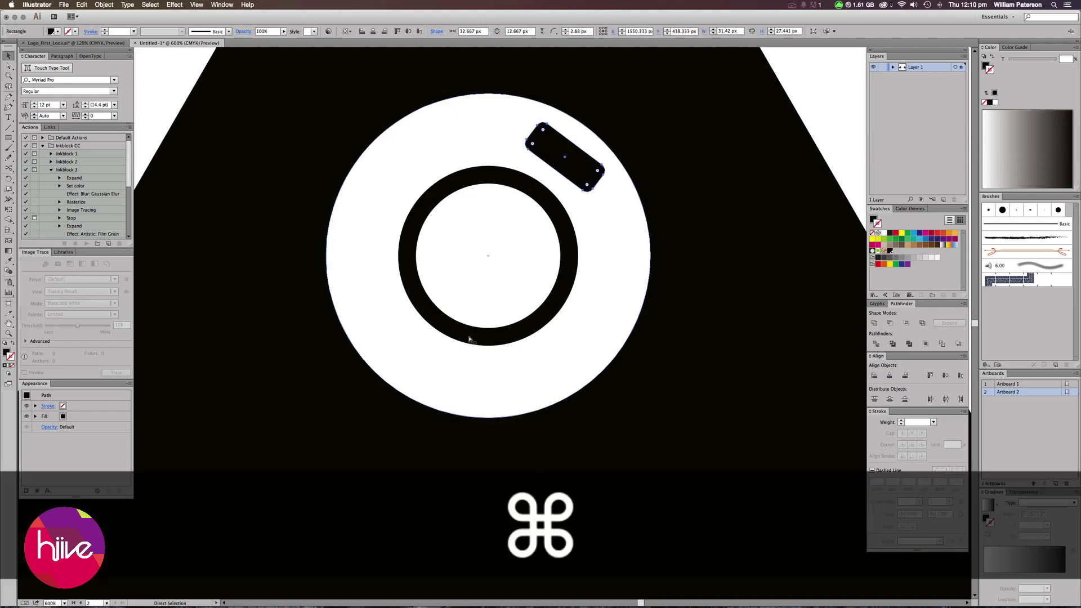
Step: Select the rounded black rectangle and open the Rotate options with the circles' common centre as the pivot
key(super+0)
drag(634, 309, 977, 272)
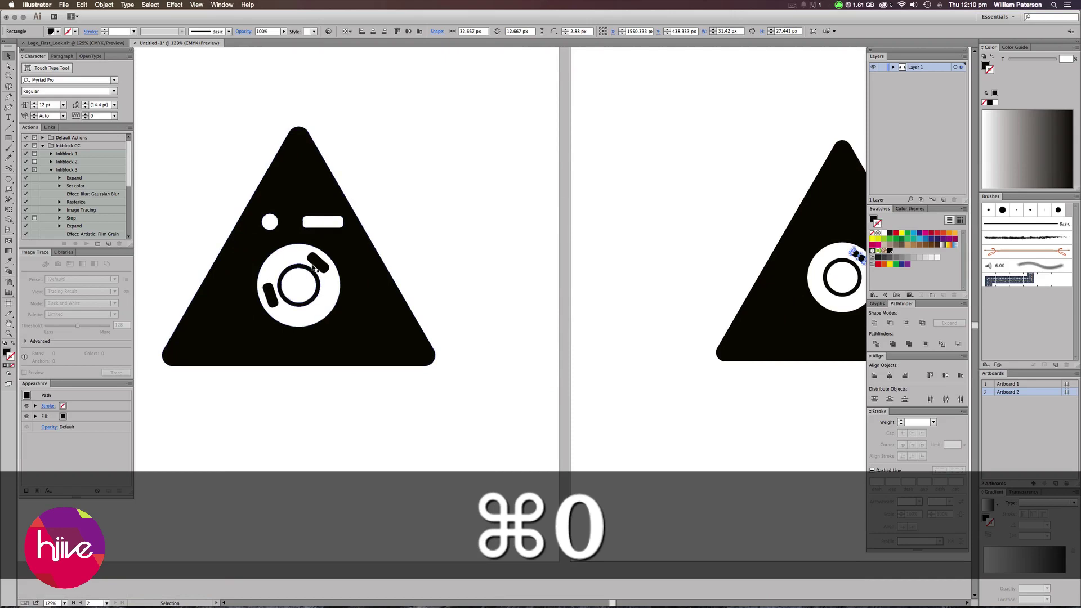
scroll(314, 229, left, 5)
key(super+equal)
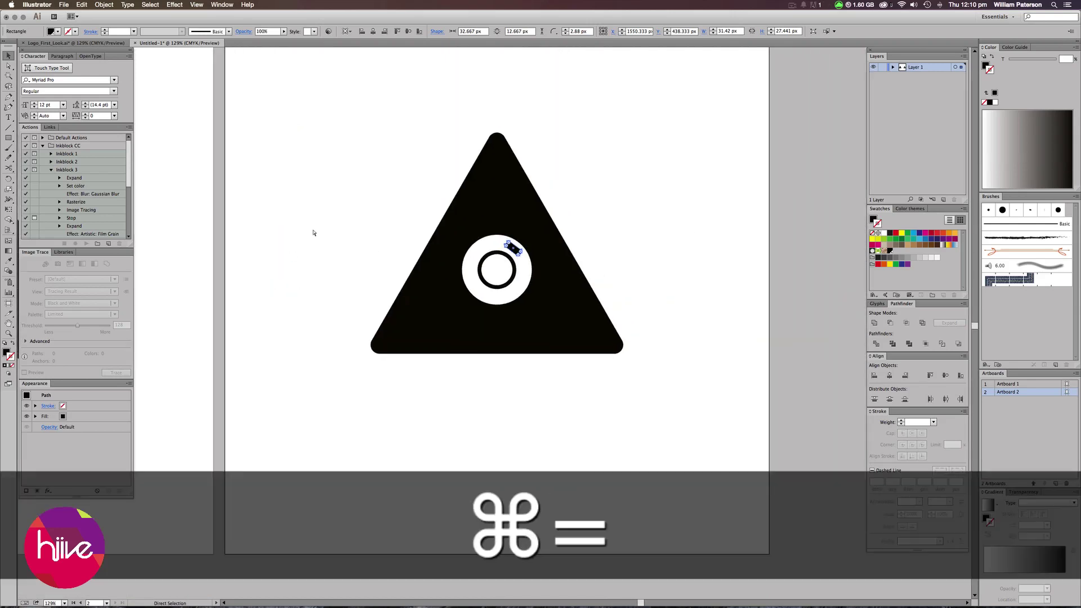
key(super+z)
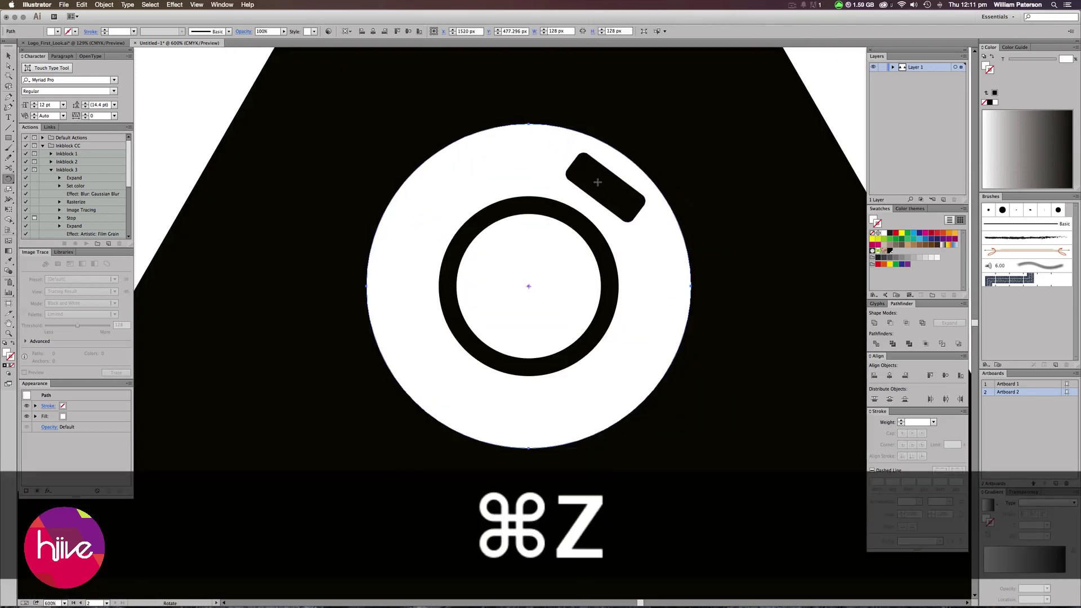
key(v)
click(610, 186)
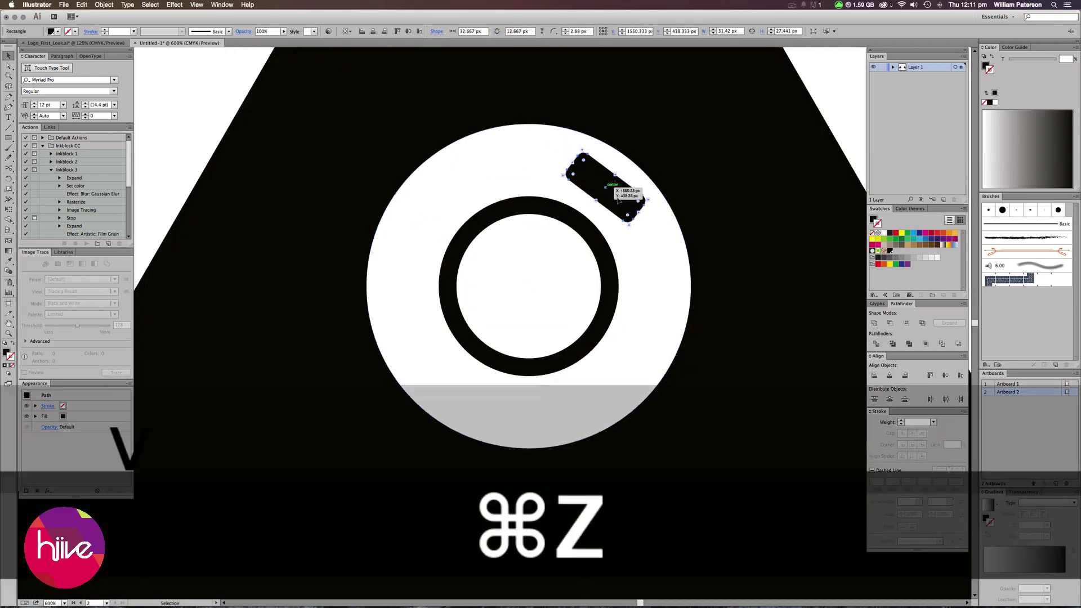
key(r)
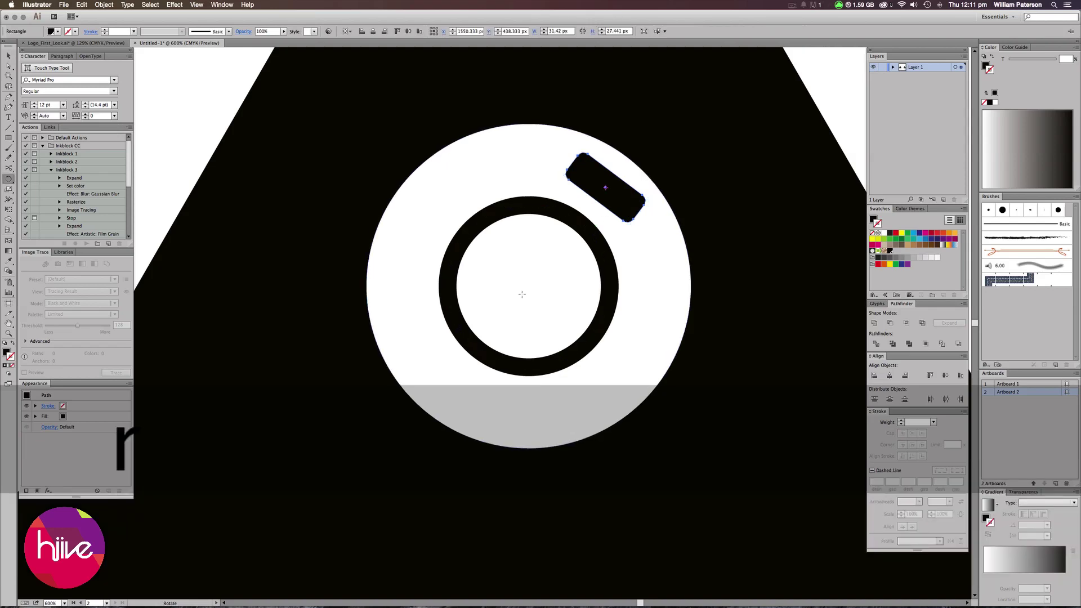
key(alt)
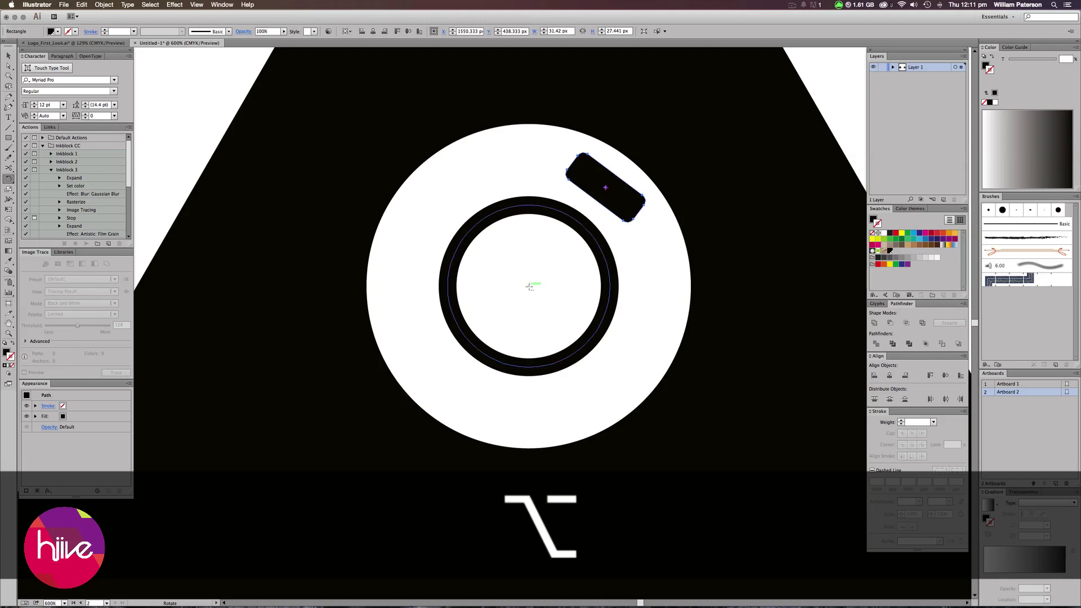
alt+click(530, 286)
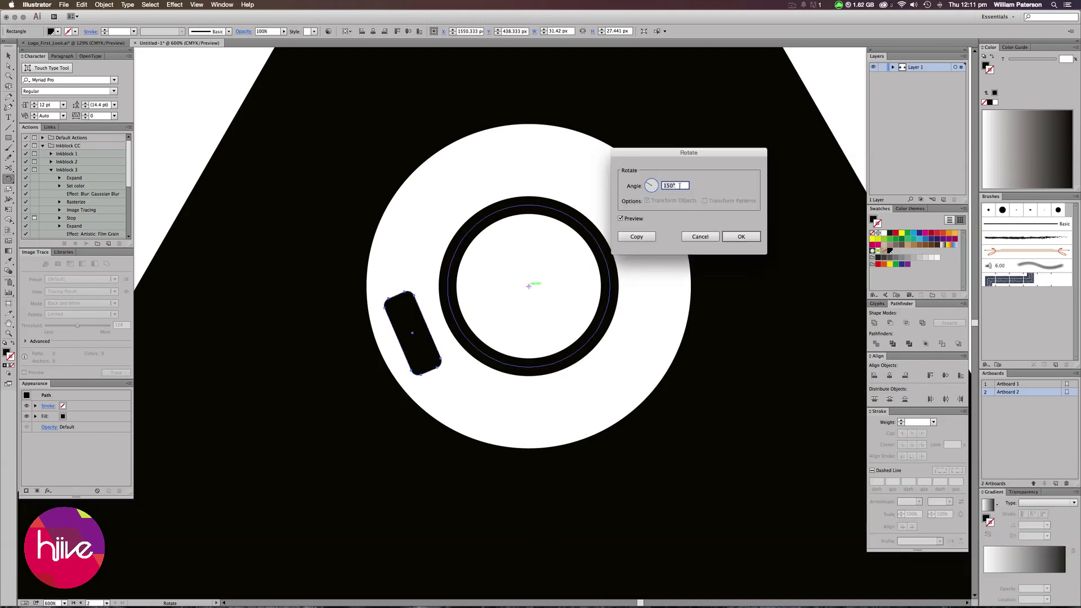
Step: Reset the rotation angle to 0° and try 120° with the preview on
text(0)
key(Tab)
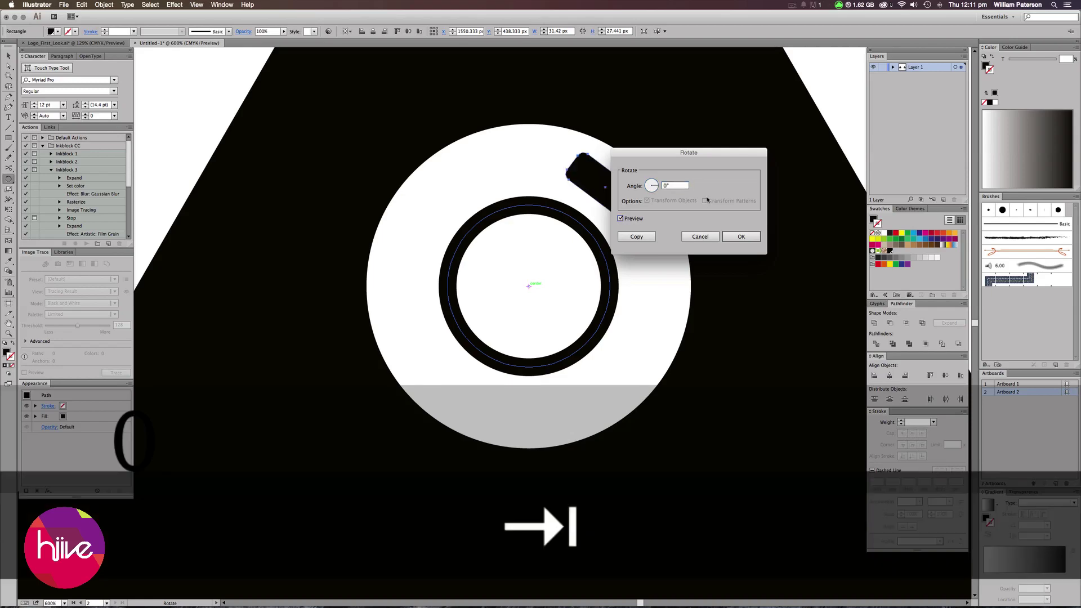
drag(696, 153, 776, 95)
click(703, 161)
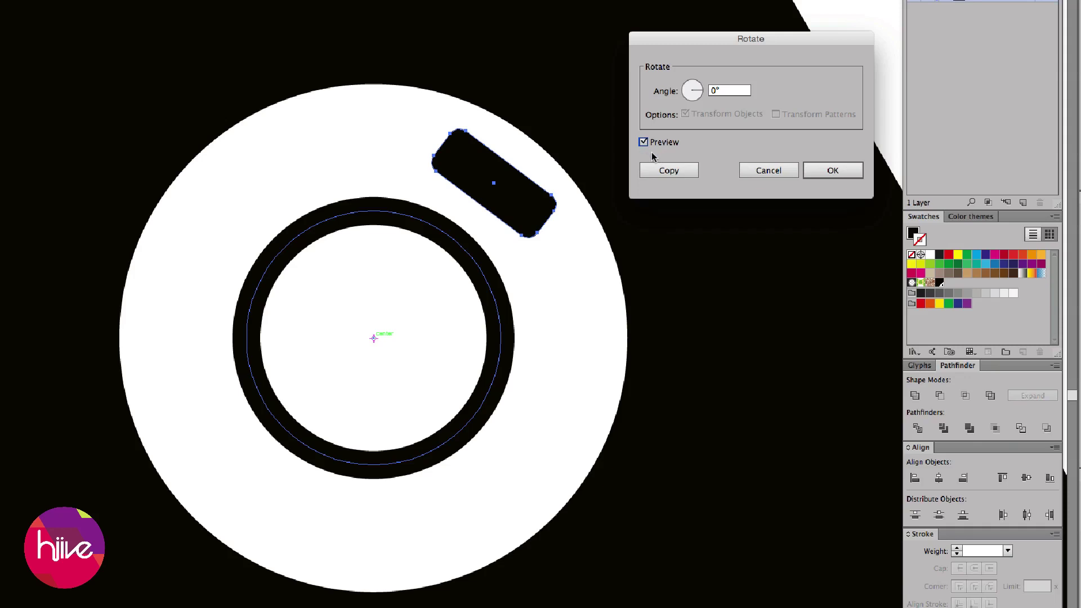
drag(754, 89, 688, 89)
text(1w0)
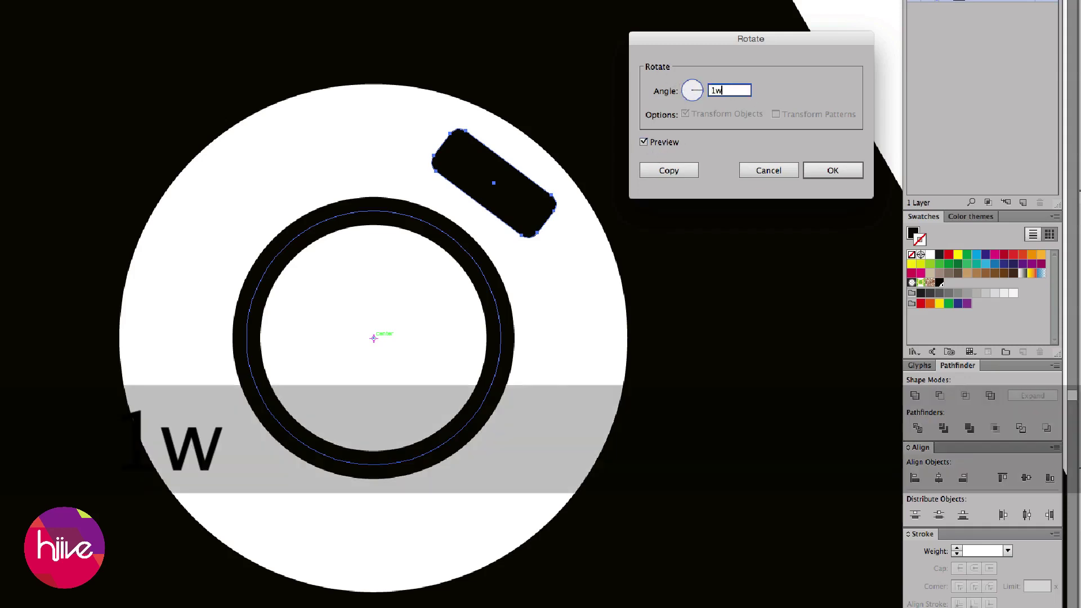
key(Tab)
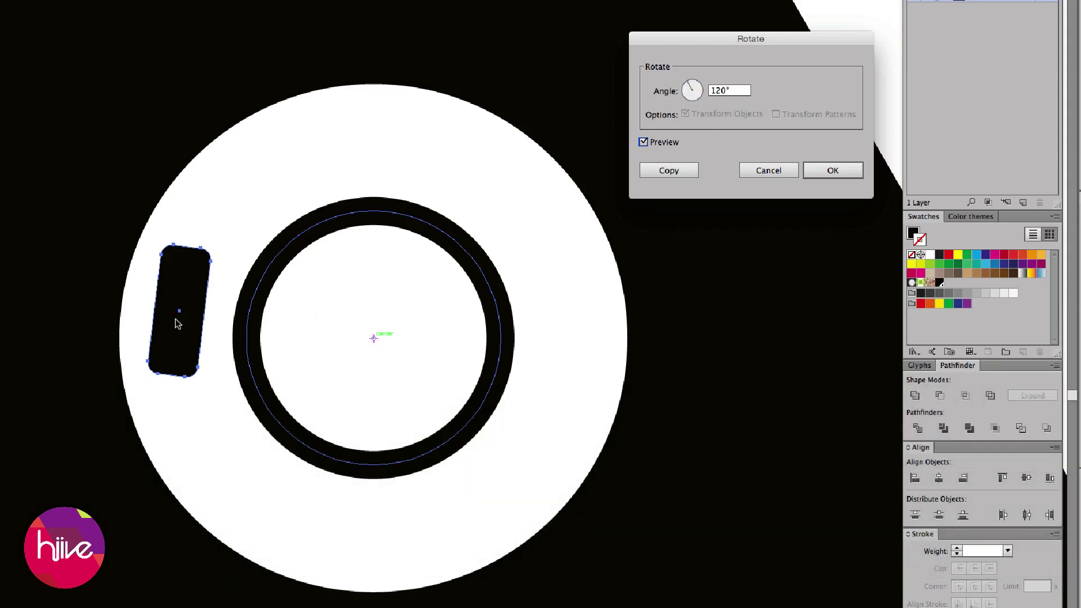
Step: Set the rotation angle to 150° and create a rotated copy of the rounded rectangle
click(747, 85)
key(shift+Up)
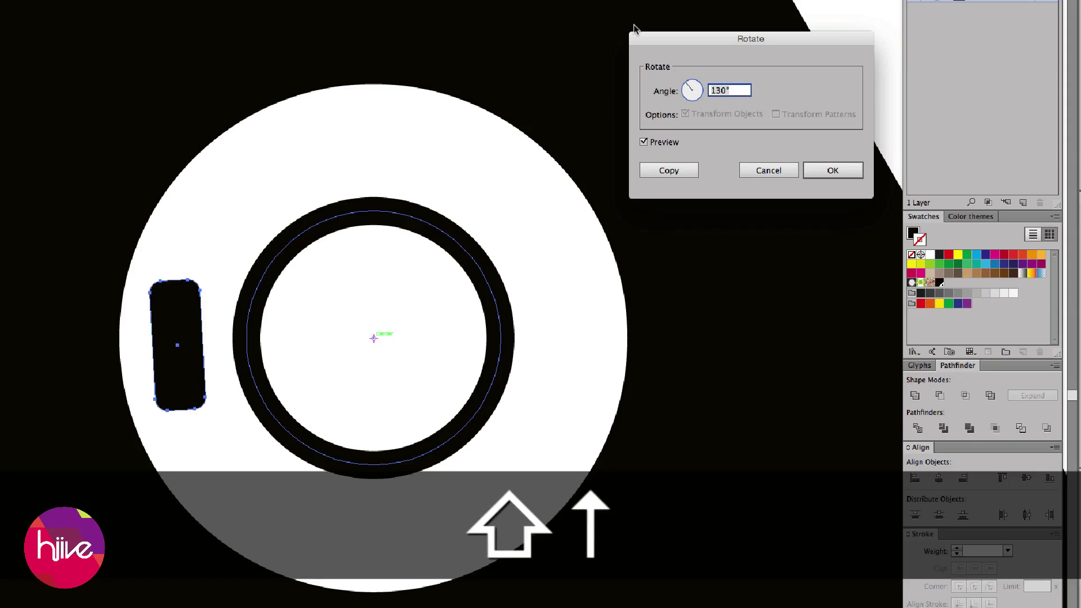
key(shift+Up)
key(shift+Up)
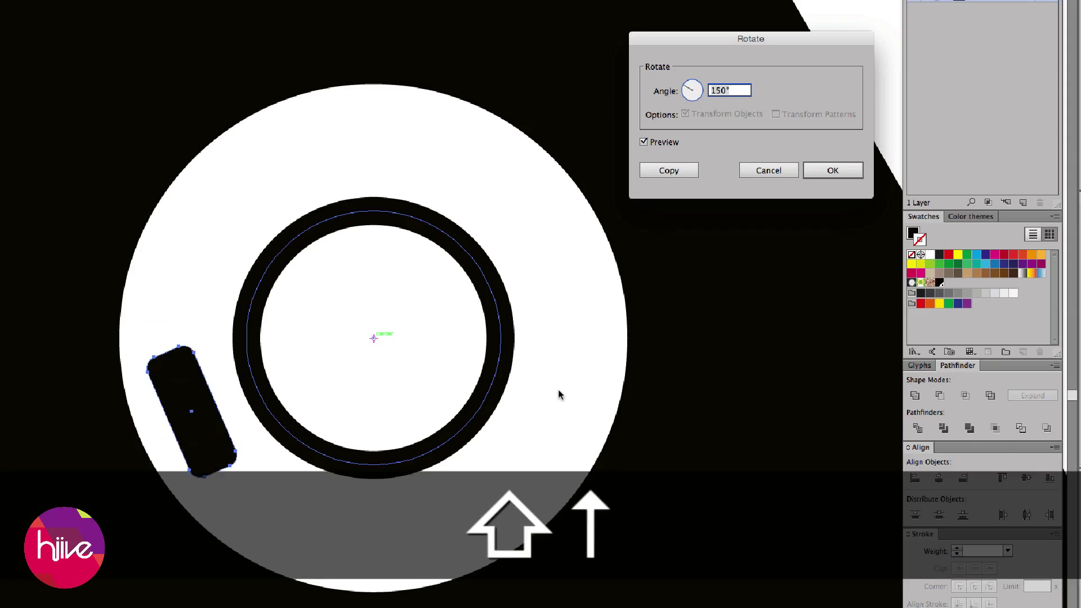
click(667, 172)
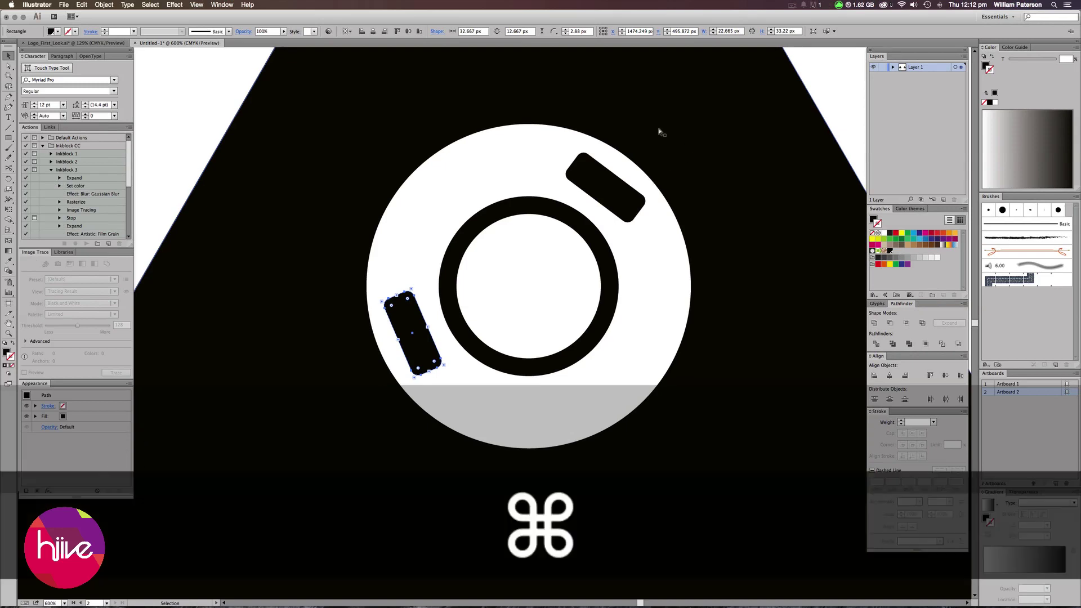
Step: Examine how the two lens highlights look within the whole triangle icon
key(super+minus)
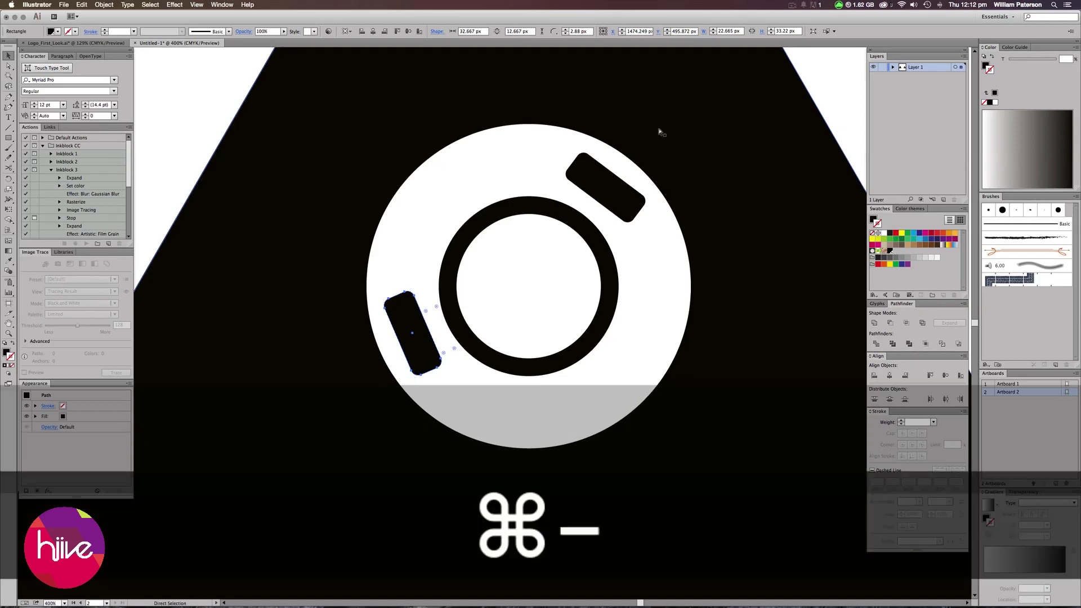
key(super+minus)
drag(557, 217, 531, 308)
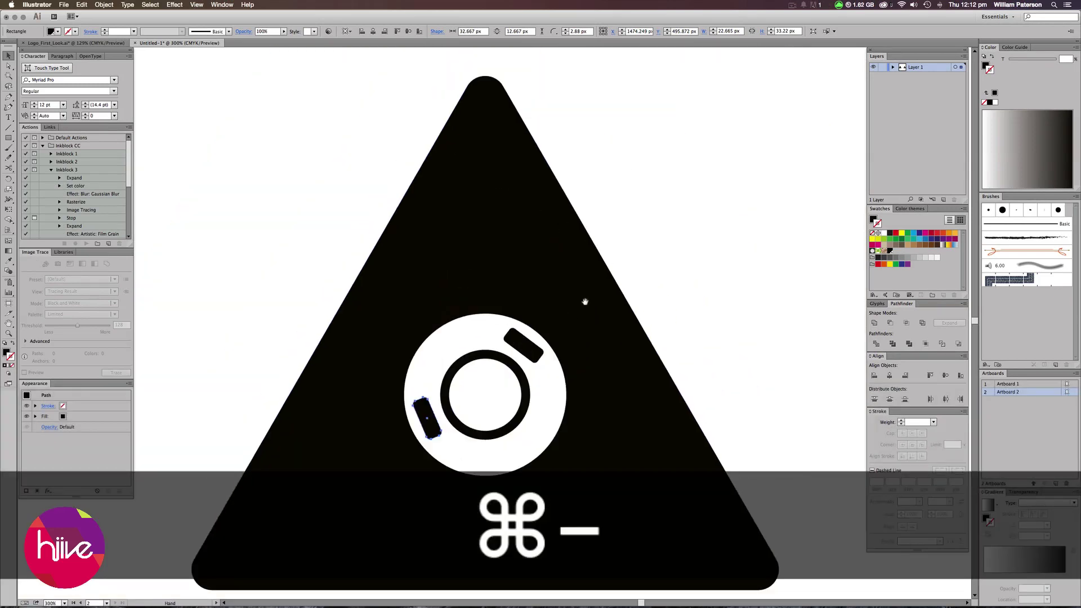
key(v)
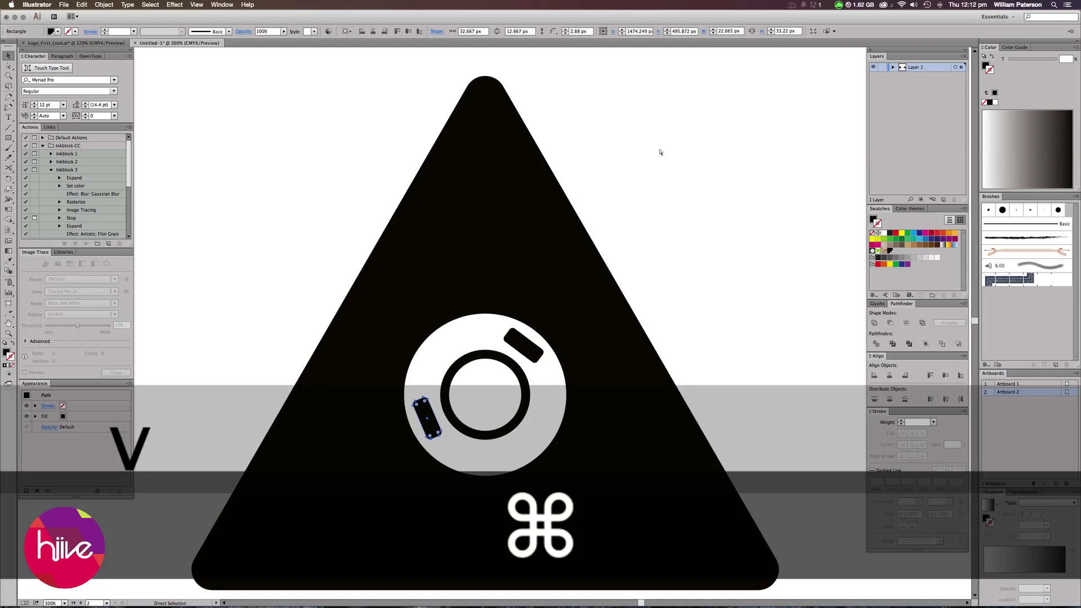
key(super+equal)
key(super+equal)
key(super+minus)
key(super+minus)
key(super+minus)
key(super+minus)
key(super+minus)
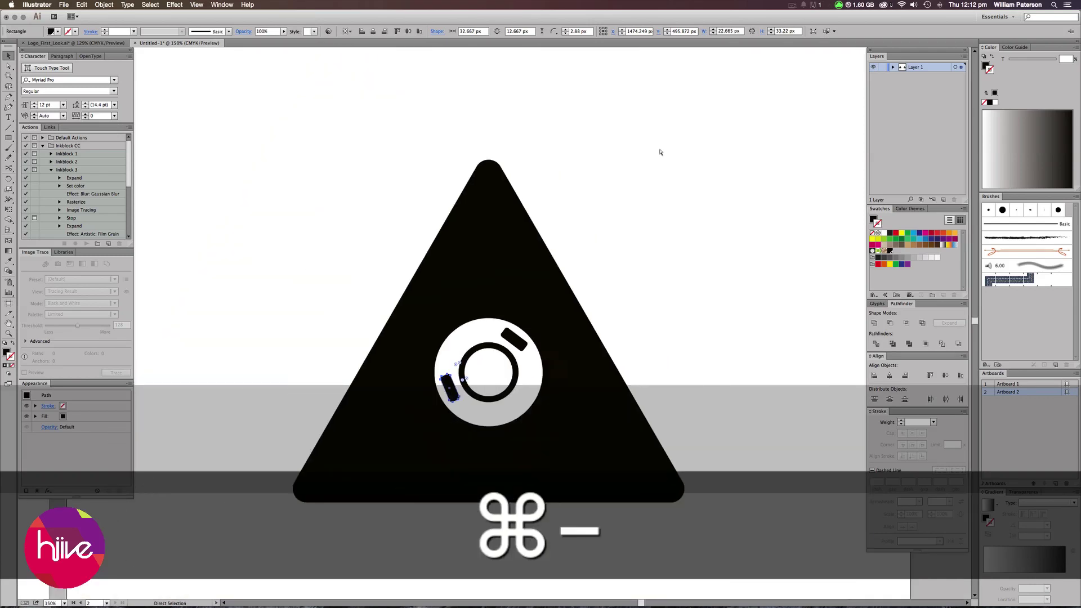
click(562, 251)
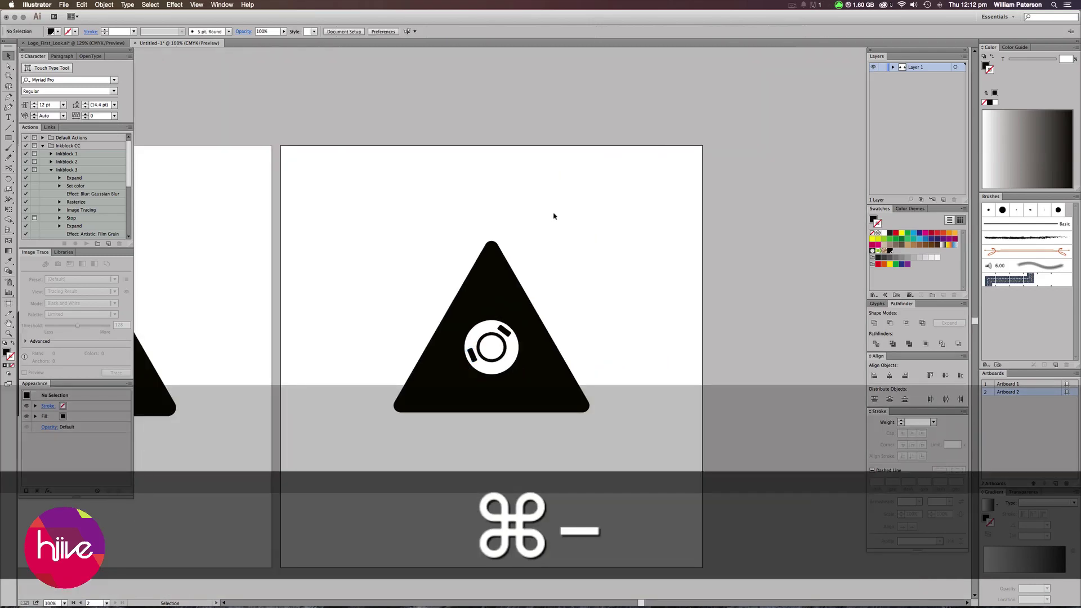
Step: Select the large black rounded triangle on the second artboard and lock it
drag(526, 241, 445, 269)
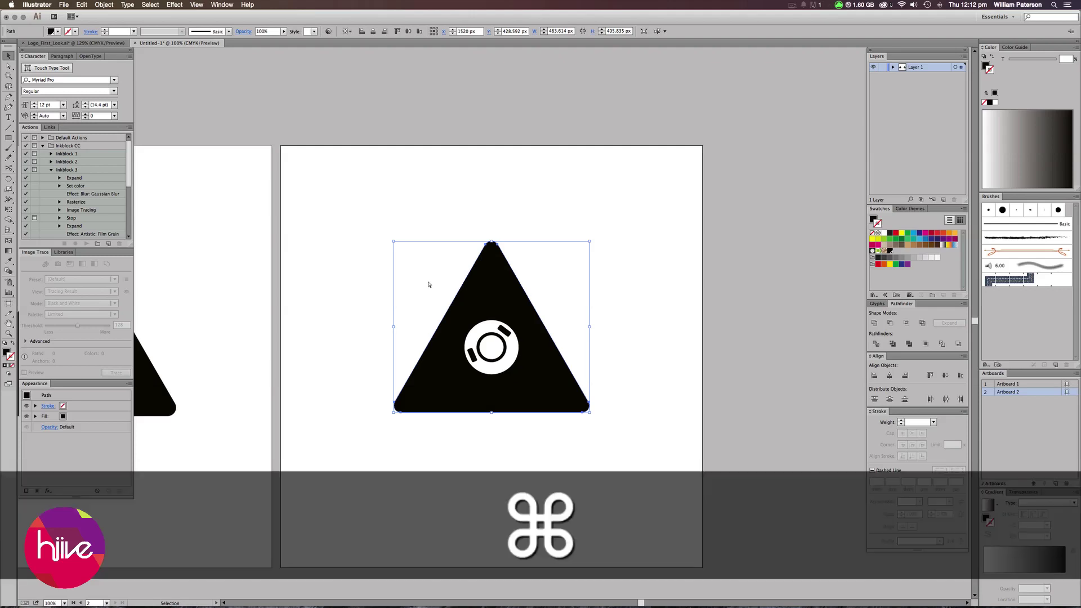
key(super+2)
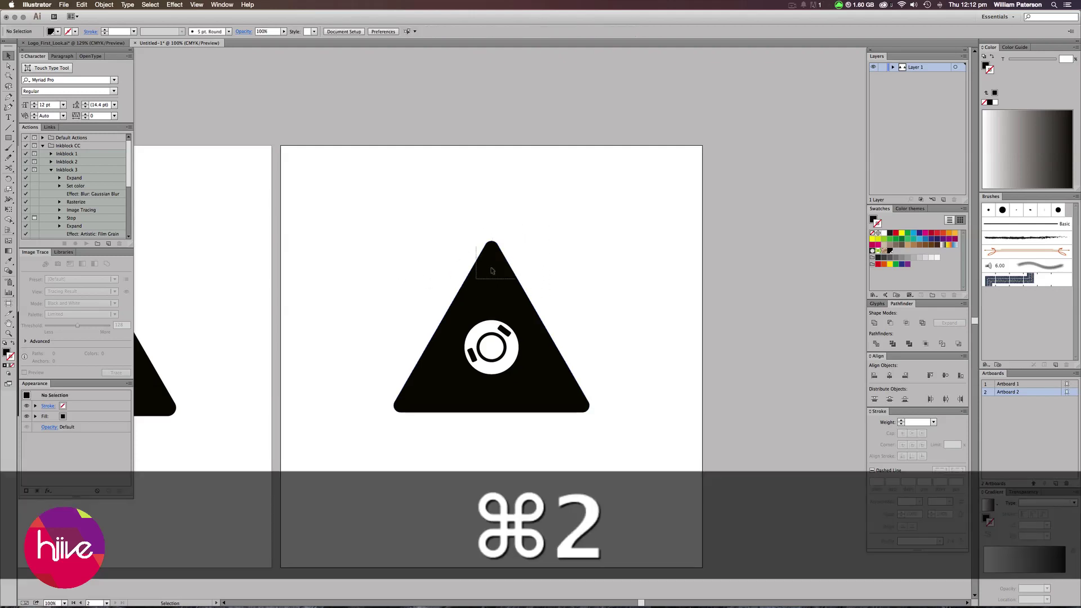
drag(553, 222, 403, 273)
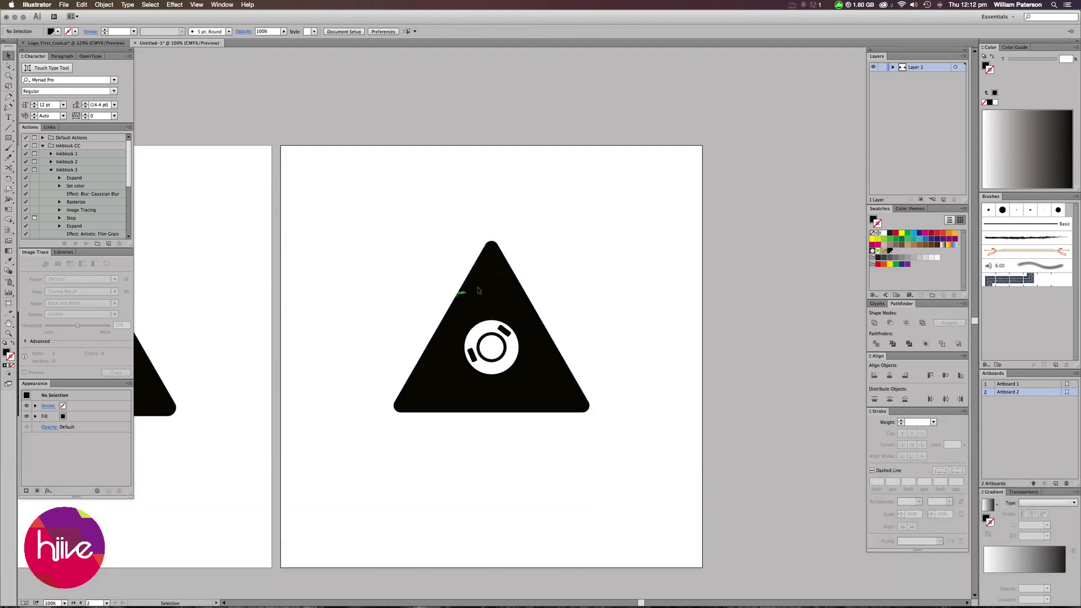
Step: Select all the lens circles and highlights together and enlarge them slightly, proportionally from their common centre
drag(551, 279, 454, 381)
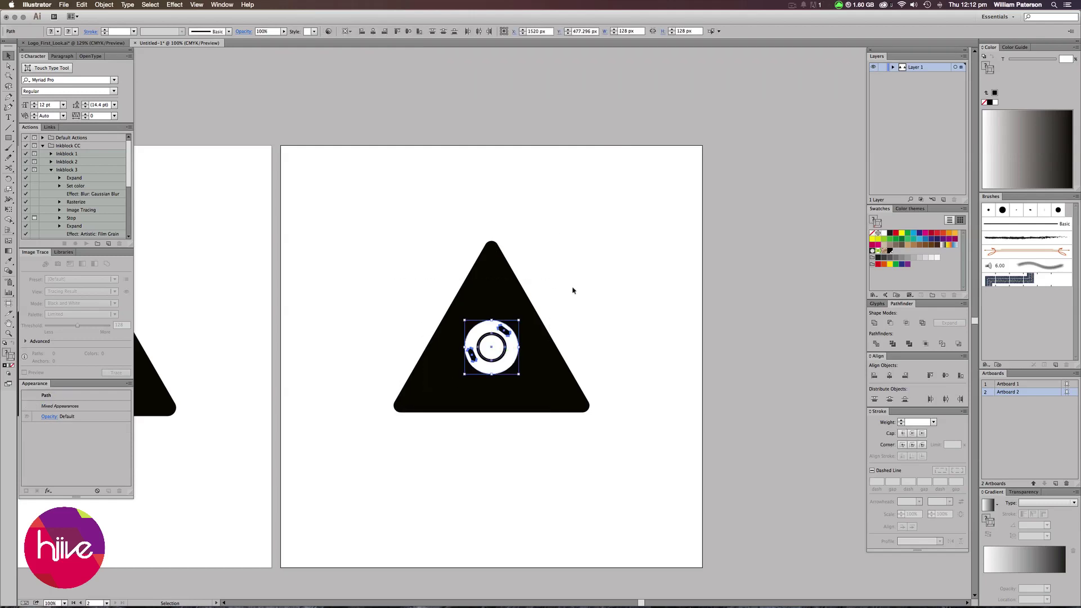
click(572, 289)
mouse_move(525, 303)
mouse_down()
mouse_move(433, 393)
mouse_move(542, 292)
mouse_up()
drag(547, 293, 434, 392)
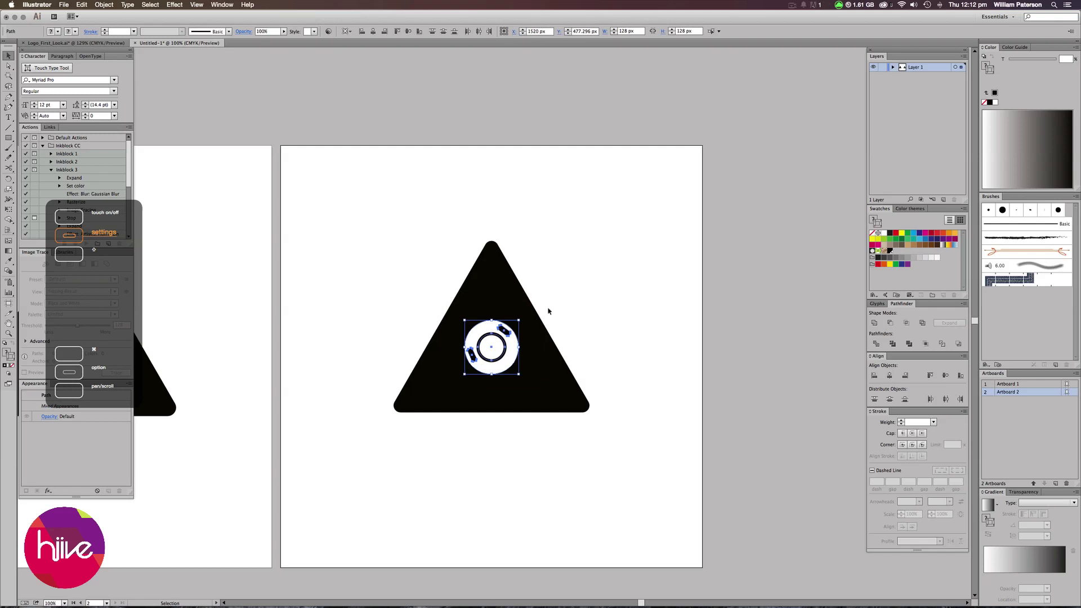
drag(549, 299, 416, 371)
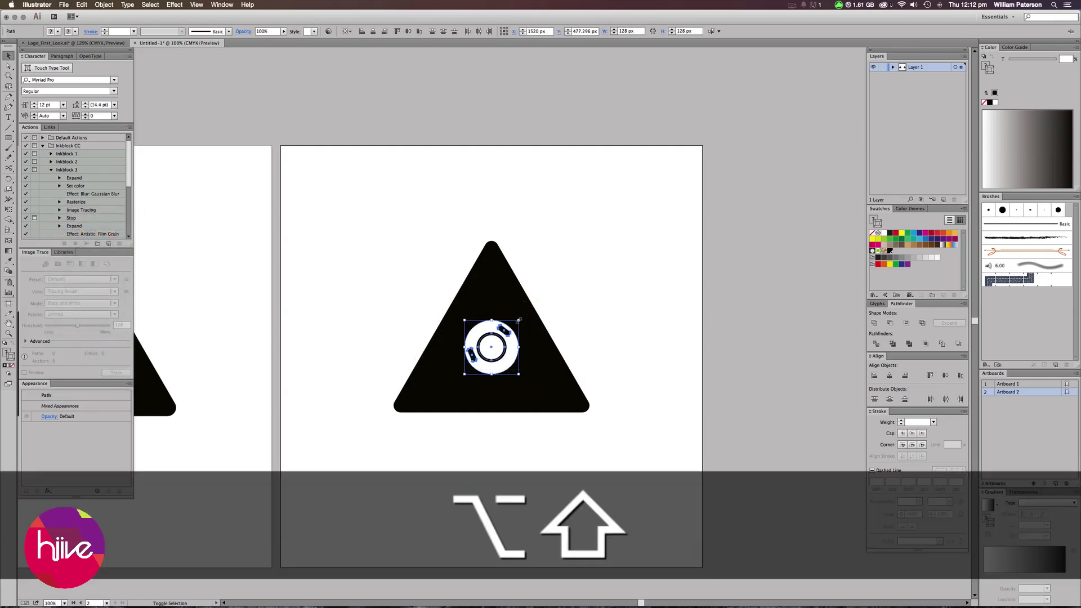
drag(519, 320, 442, 374)
click(563, 290)
key(alt+shift)
drag(527, 316, 522, 317)
click(540, 313)
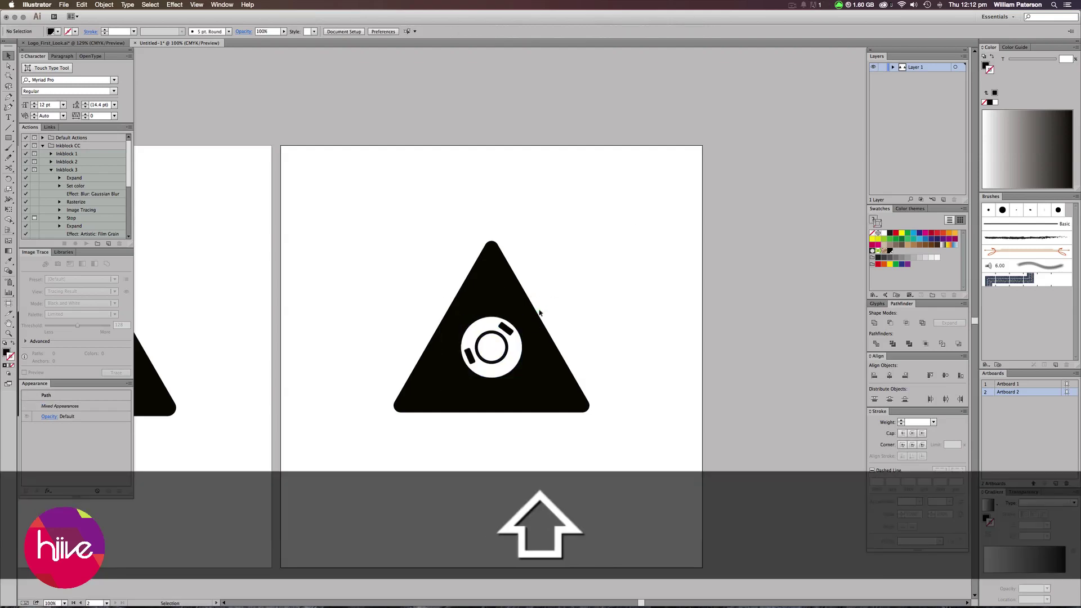
Step: Draw a rectangle about 72.5 × 21.5 px above the lens, right of the triangle's centre, and fill it with white
key(super+equal)
key(super+equal)
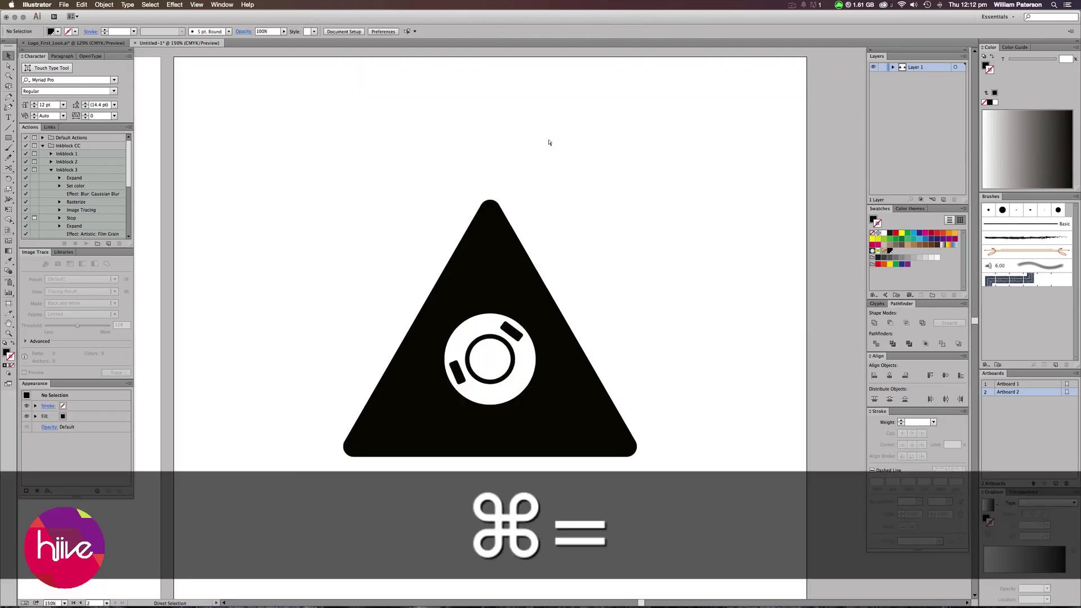
drag(568, 304, 563, 285)
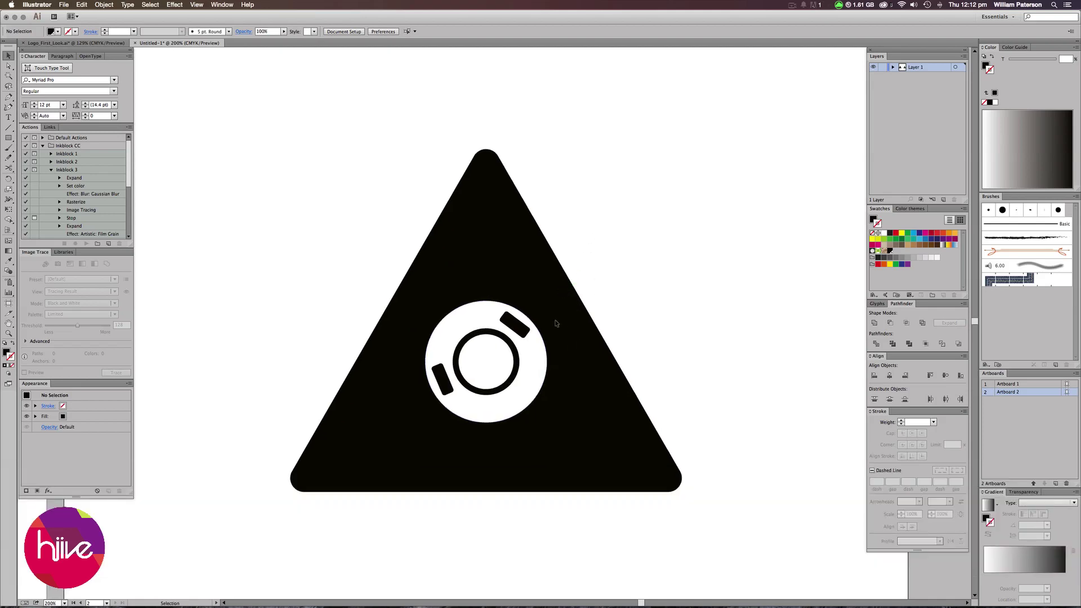
drag(313, 355, 645, 299)
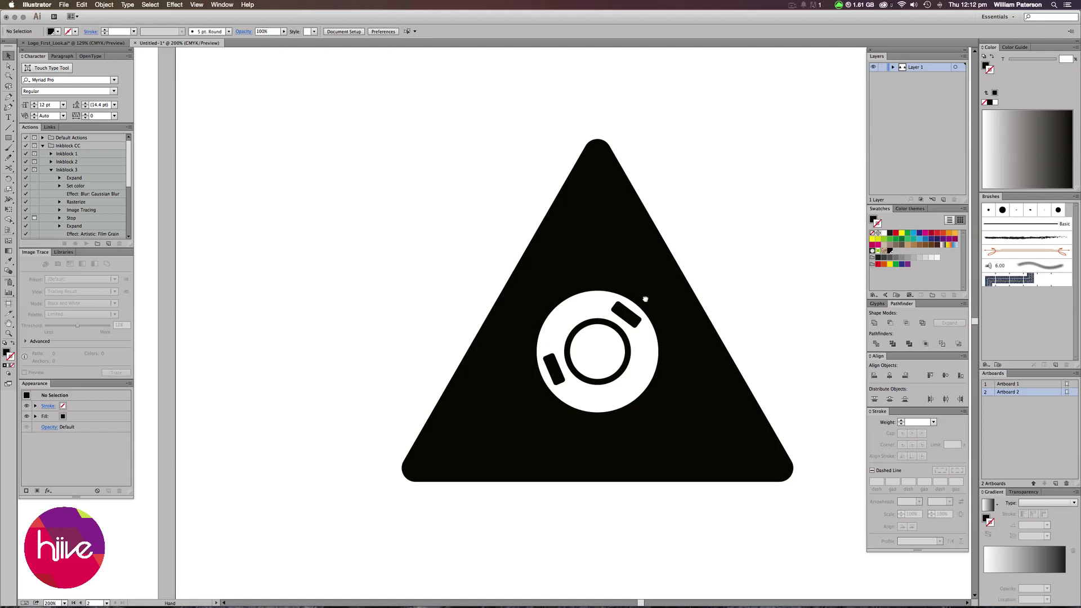
drag(406, 312, 202, 286)
drag(558, 235, 369, 292)
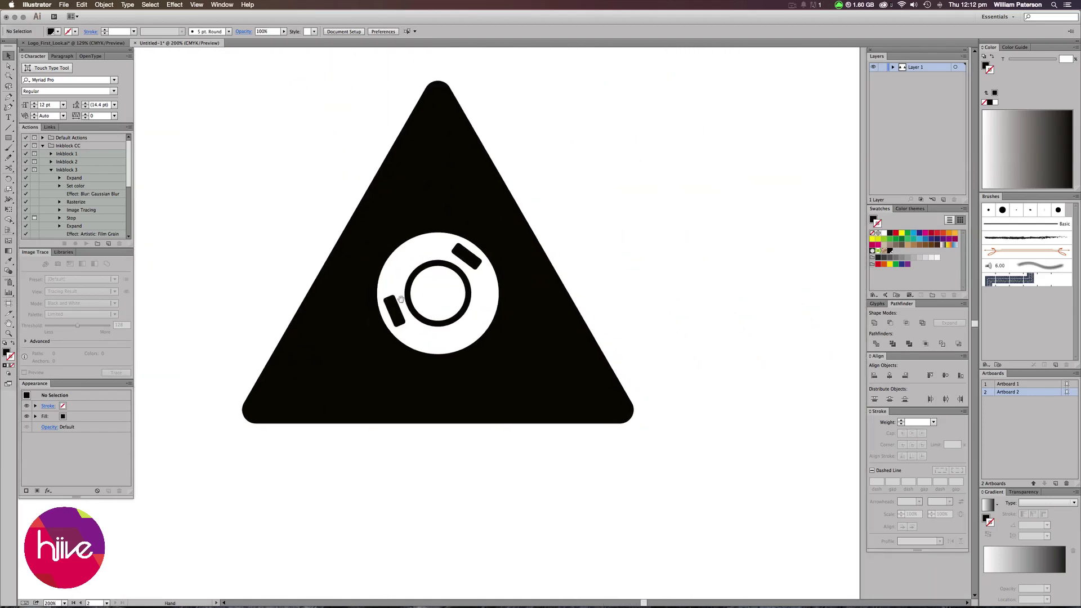
key(m)
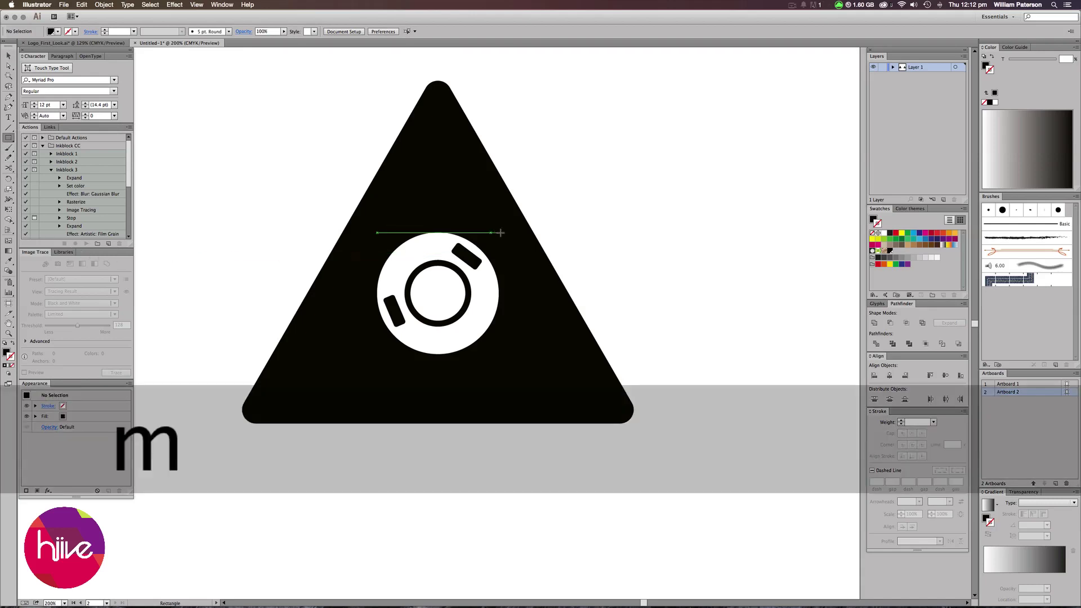
drag(440, 196, 502, 214)
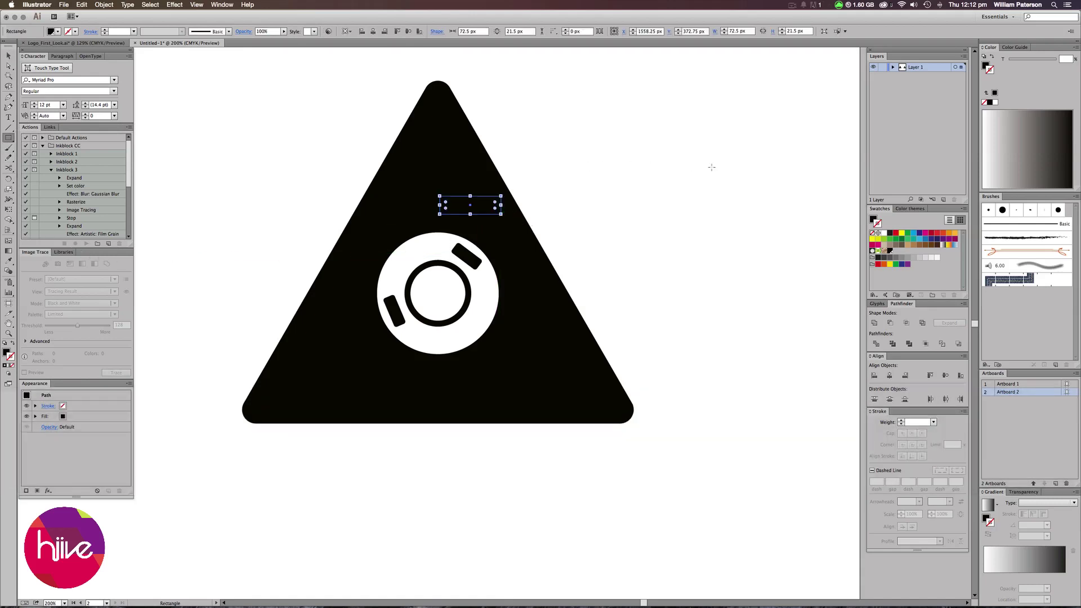
click(873, 219)
click(885, 233)
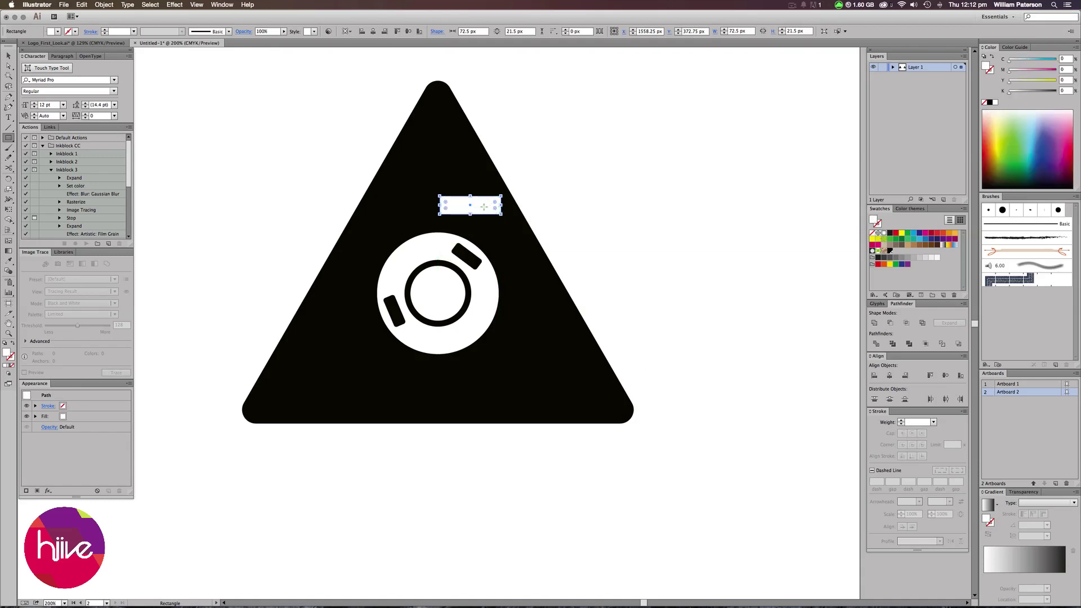
Step: Round the white rectangle's corners to 8.1 px and add a small white circle level with it on the triangle's left side
key(v)
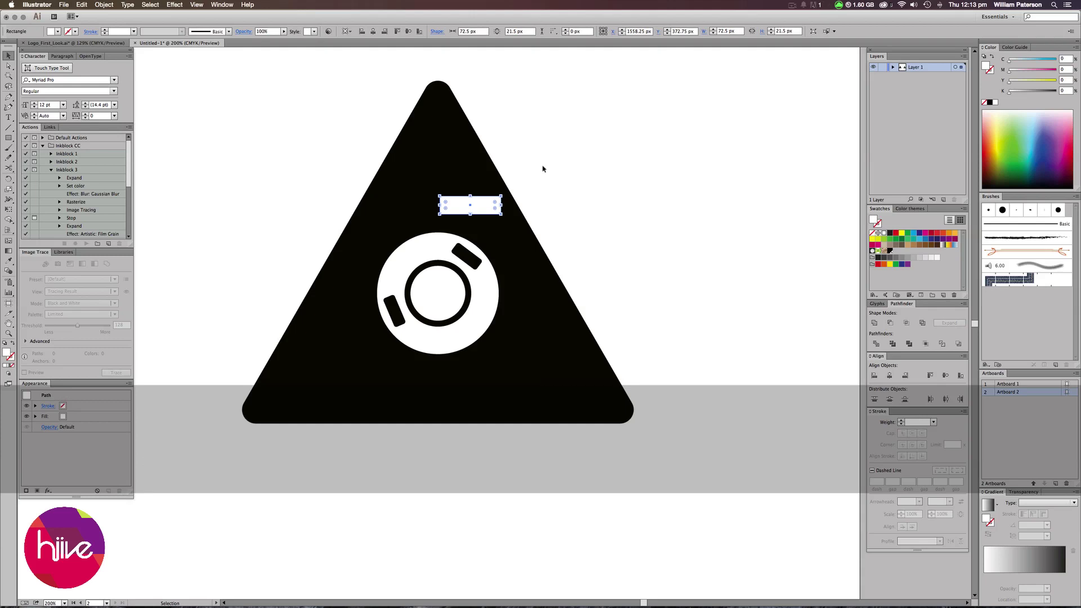
key(a)
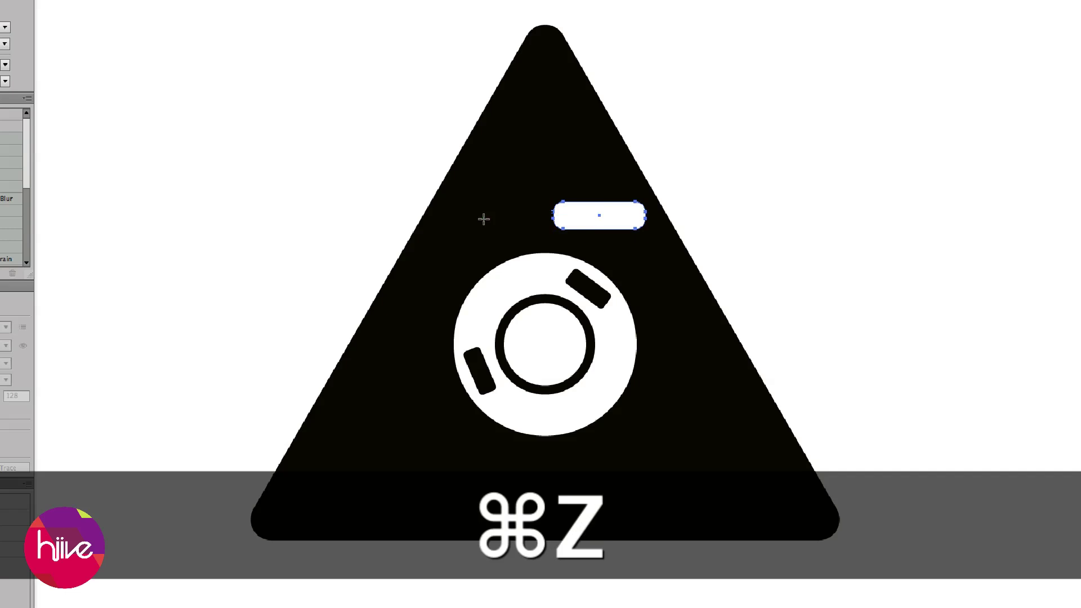
key(i)
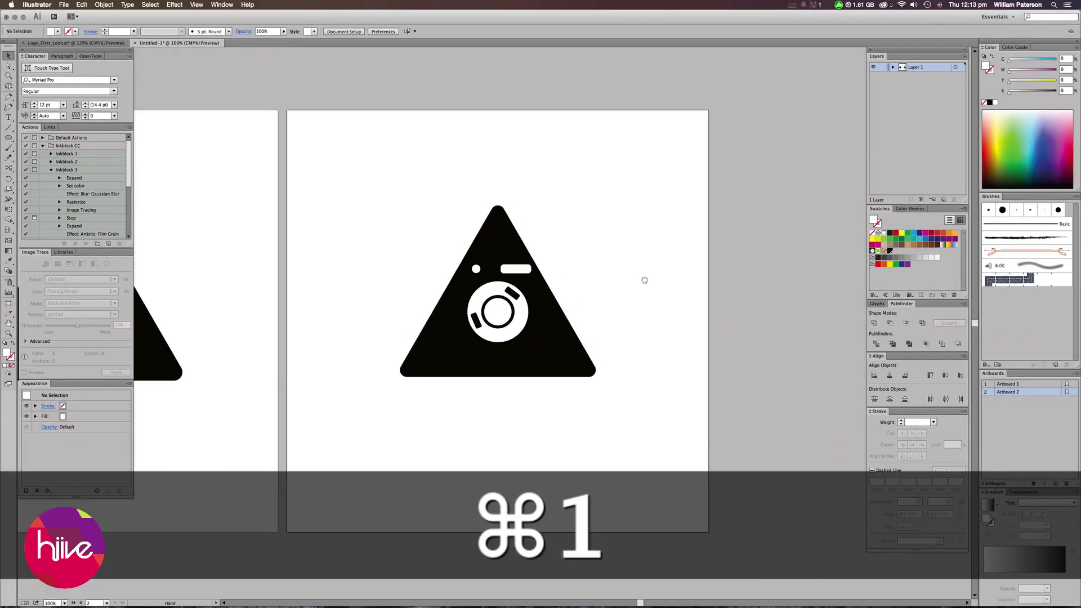
Step: Unlock the triangle and move the whole camera icon to about X 1449 px, Y 500 px on the second artboard
drag(481, 385, 601, 287)
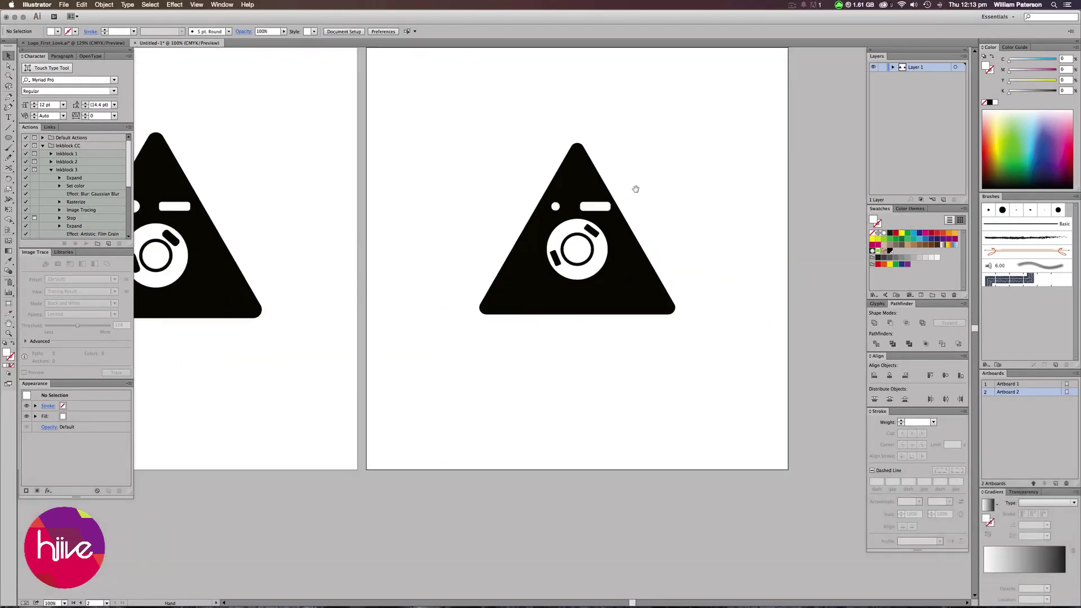
drag(674, 133, 468, 335)
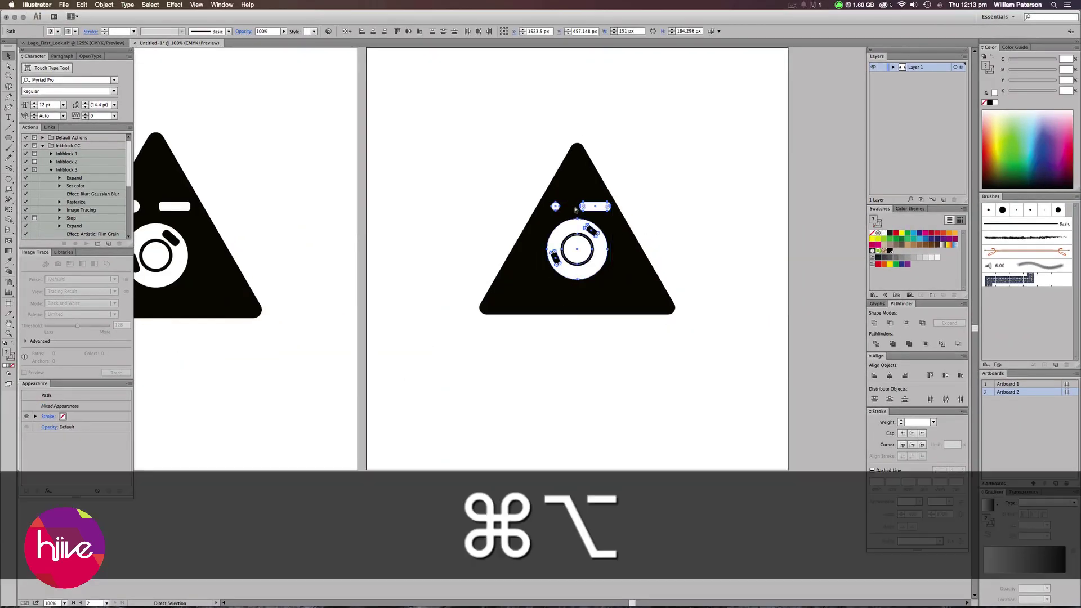
key(super+alt+2)
drag(545, 281, 368, 560)
key(super+shift+a)
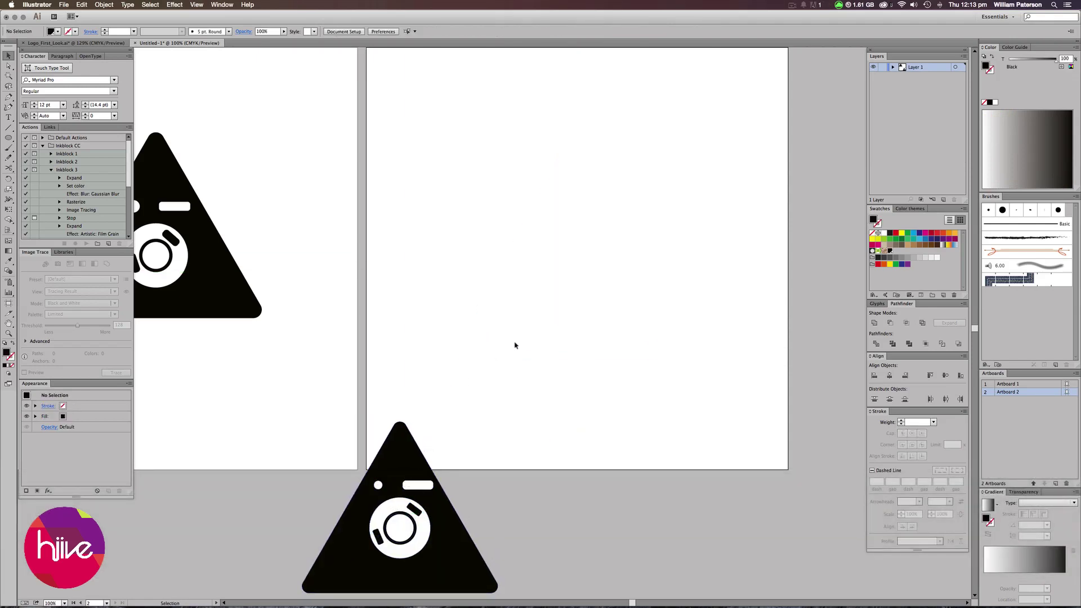
drag(514, 345, 434, 348)
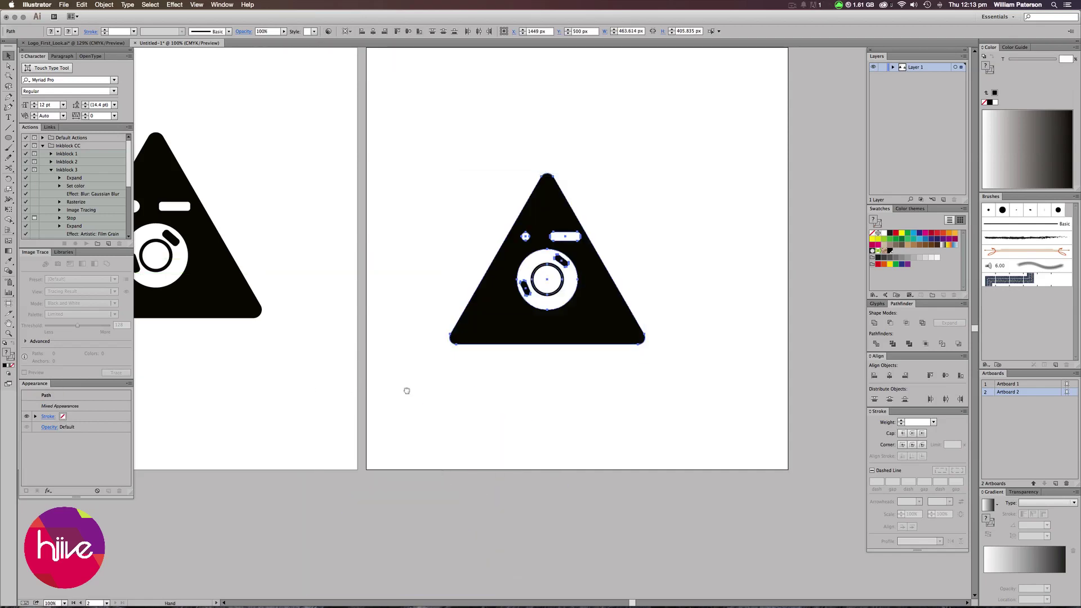
Step: Move the original grouped icon partly off the first artboard to check its cut-outs, and place it back at about X 533 px, Y 588 px
drag(293, 385, 554, 275)
drag(537, 80, 407, 193)
drag(488, 185, 471, 482)
click(408, 448)
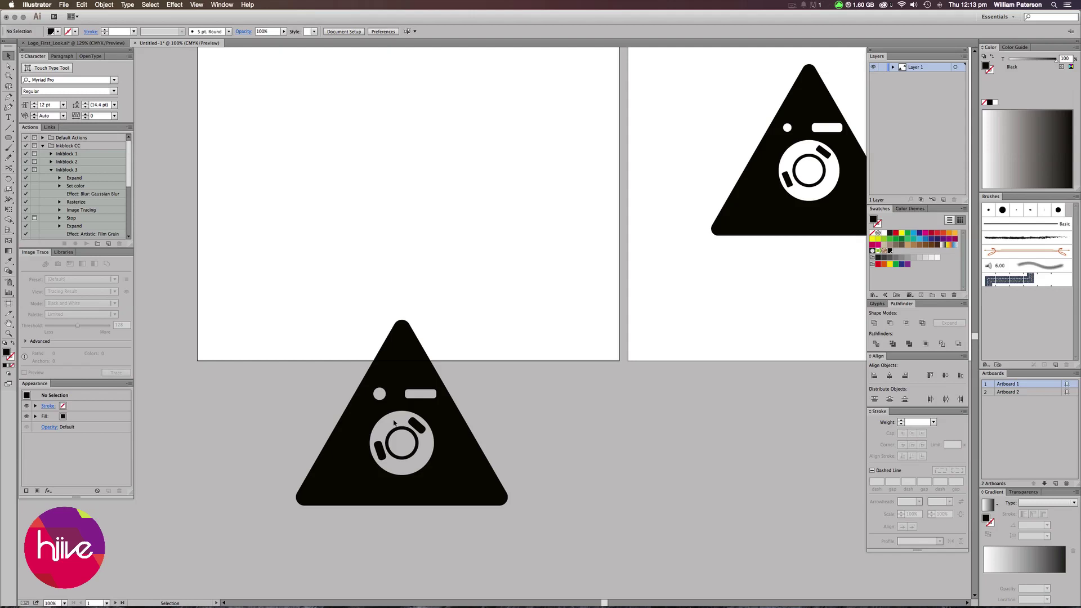
drag(404, 284, 424, 127)
Step: Select the white rounded bar on the second artboard's icon and extend the selection to all similar white shapes
drag(597, 194, 333, 263)
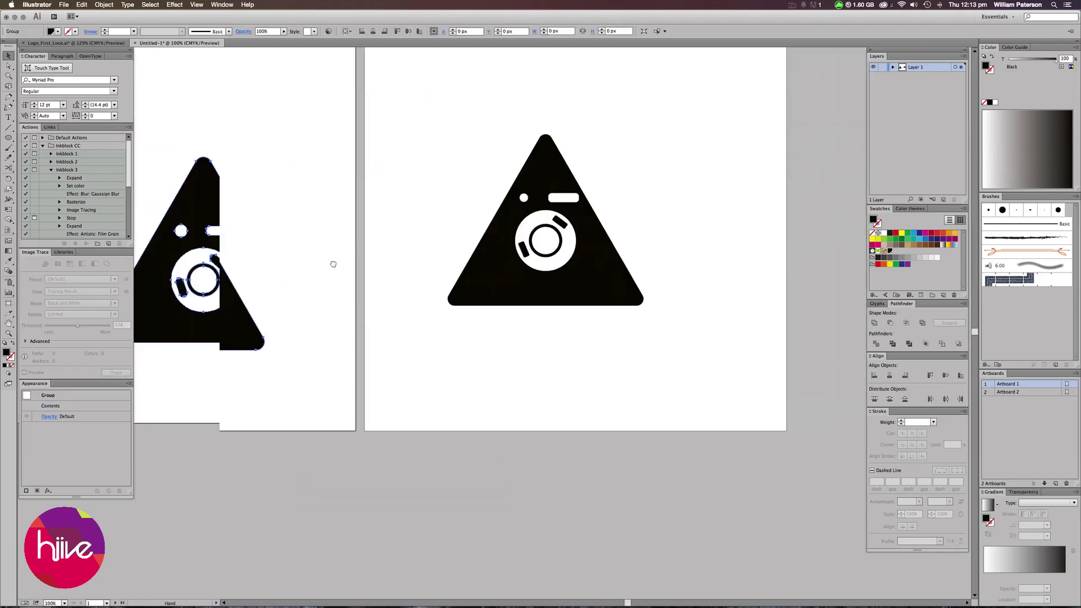
drag(449, 273, 370, 291)
key(super+equal)
key(super+equal)
key(super+equal)
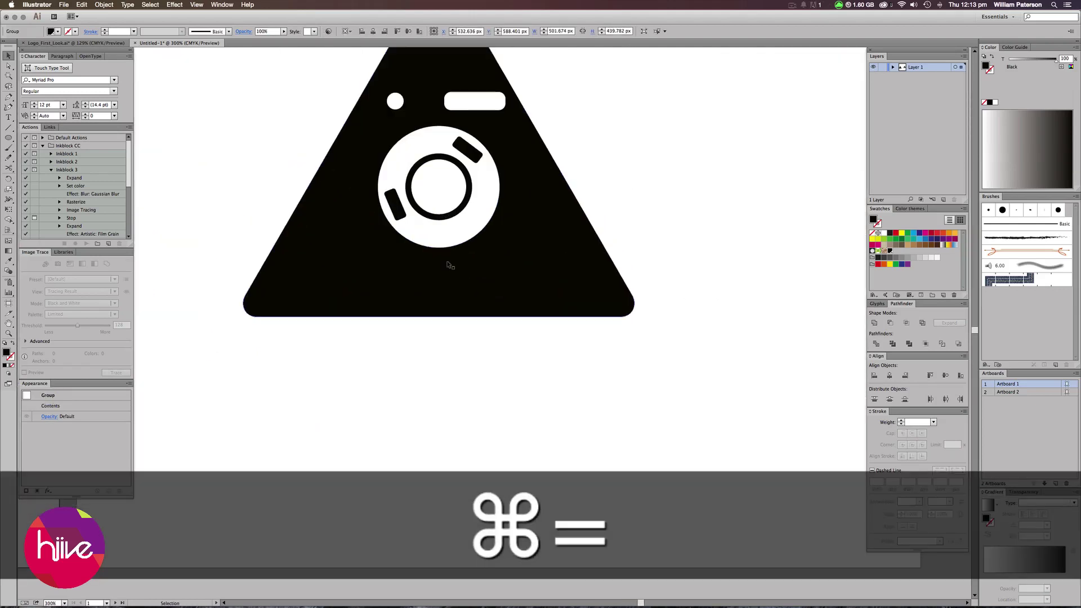
key(super+minus)
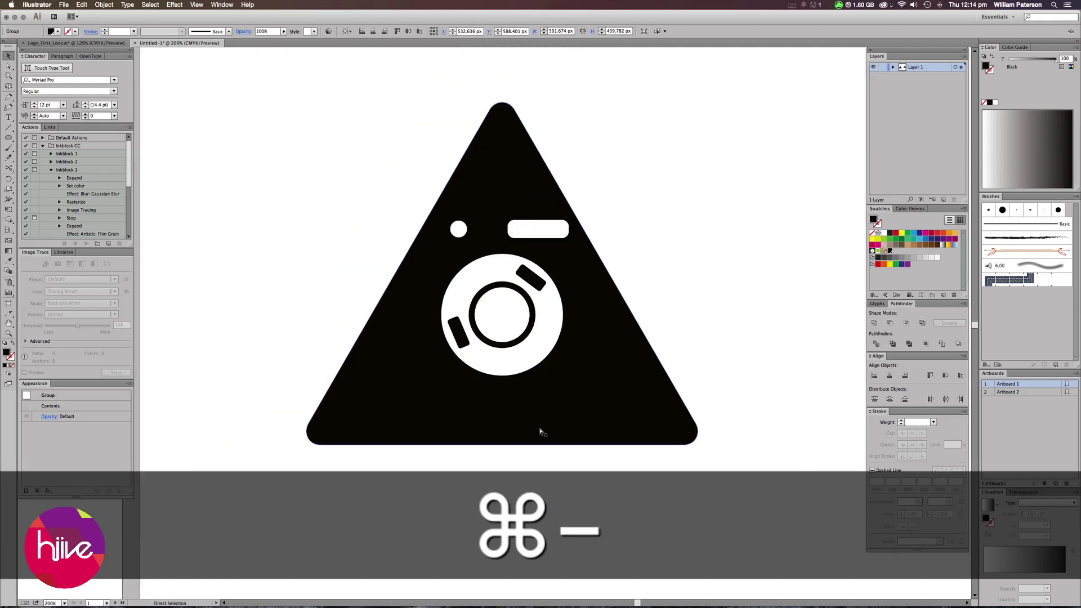
click(668, 205)
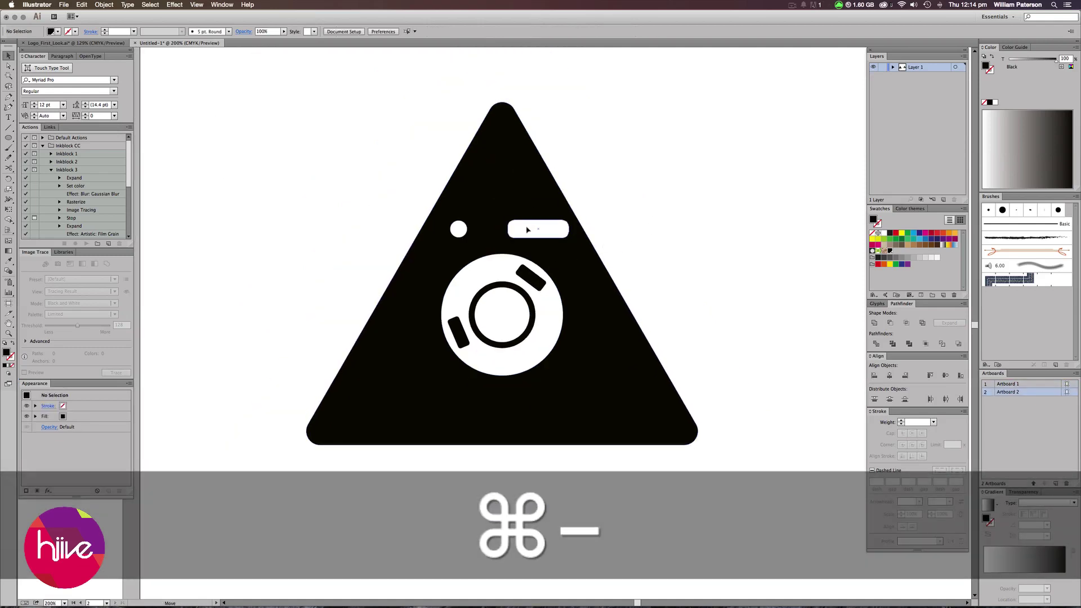
click(536, 235)
key(super+z)
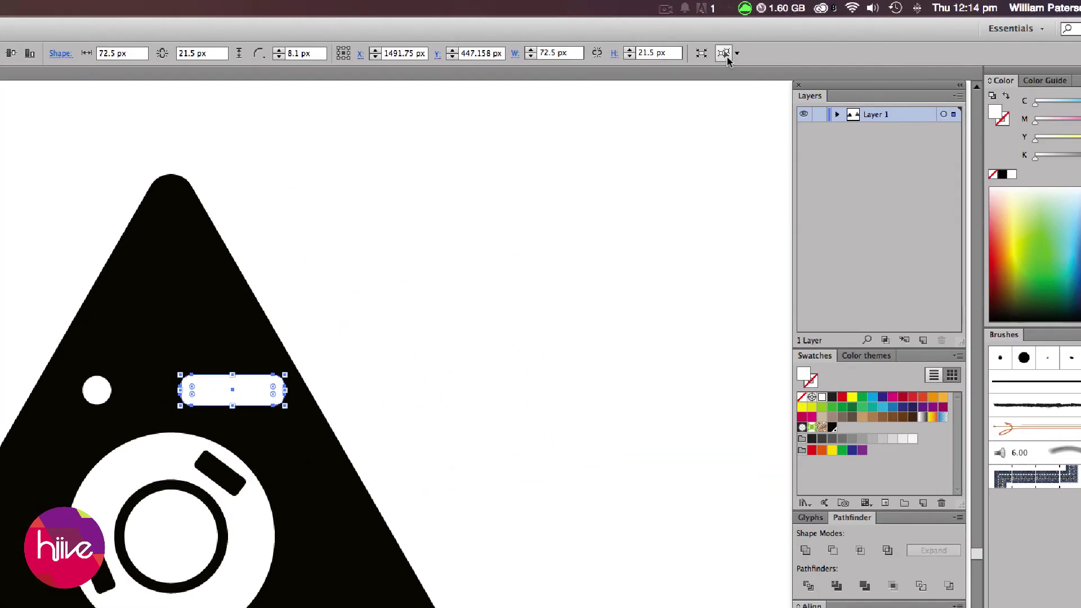
click(723, 53)
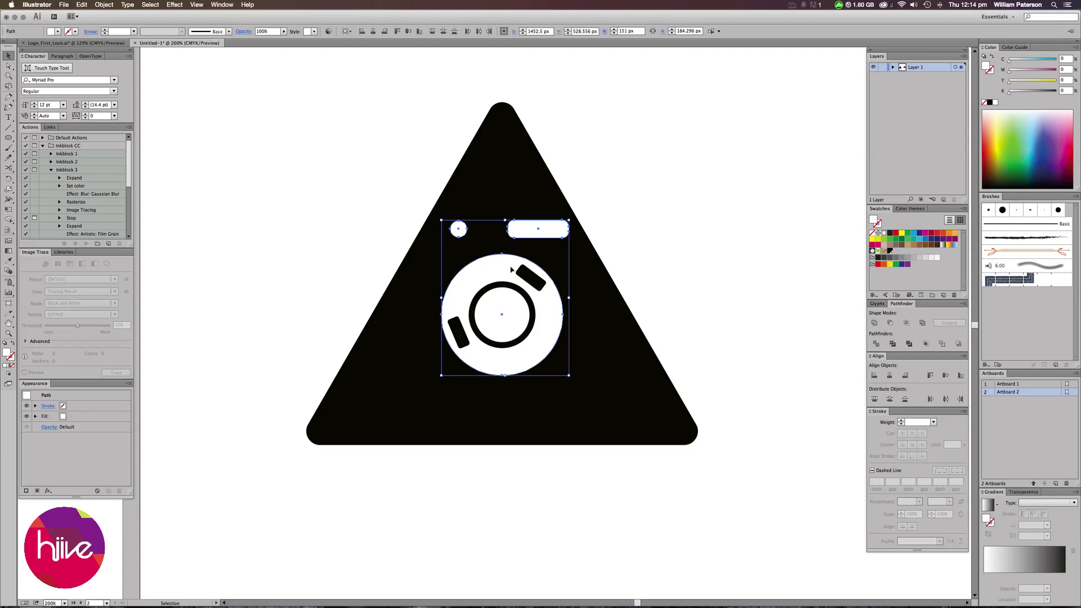
Step: Combine the selected white circle, bar and lens disc into one compound path, and undo the test move of it
key(super+8)
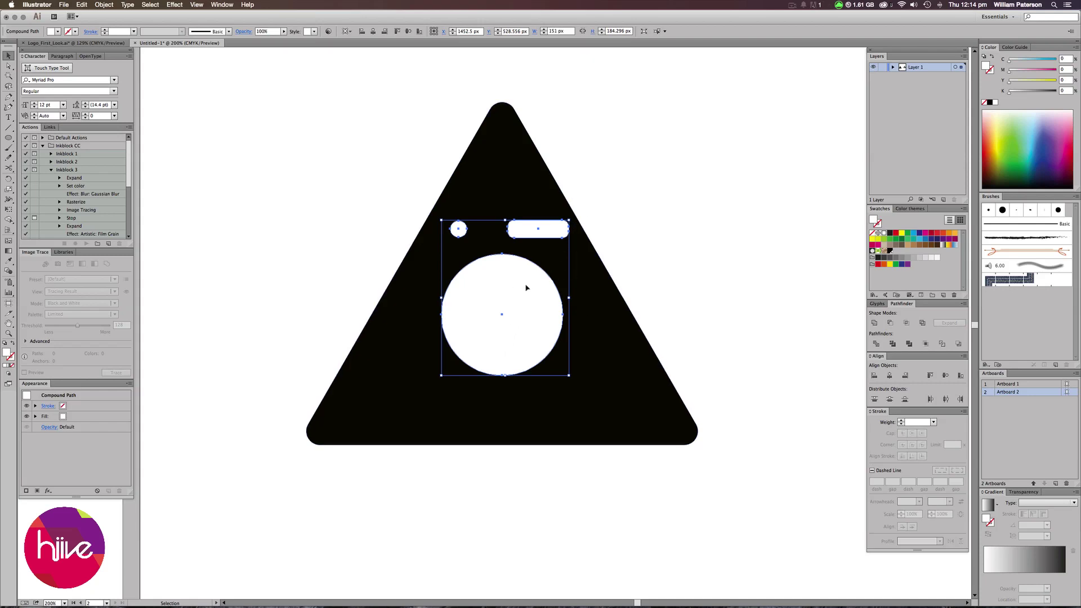
drag(532, 284, 663, 213)
key(super+z)
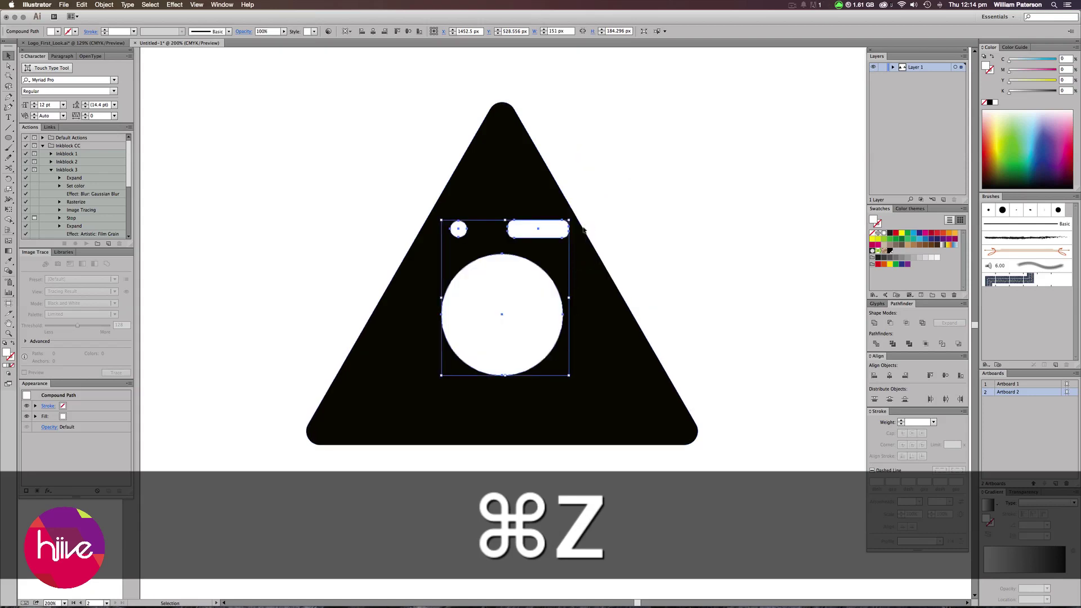
Step: Add the black triangle to the selected white compound path and subtract the white shapes from it with Minus Front
key(shift)
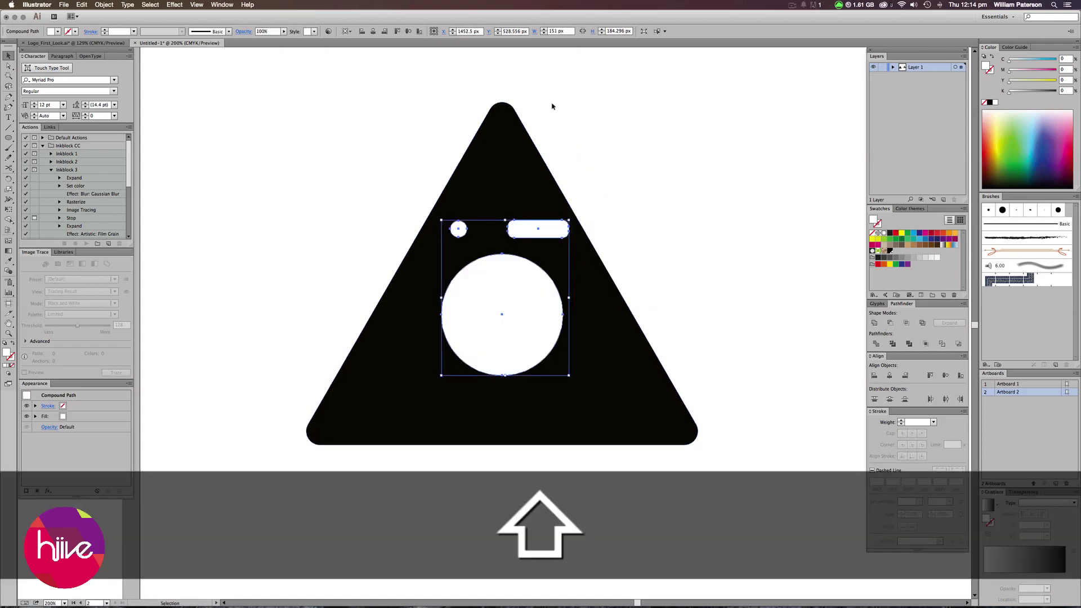
drag(556, 91, 461, 122)
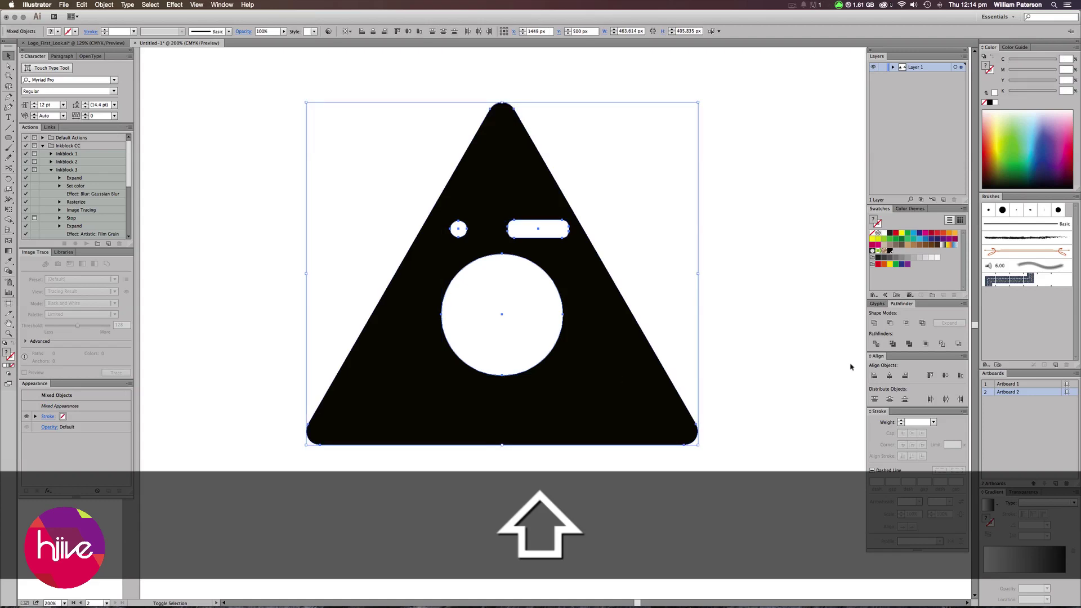
click(890, 323)
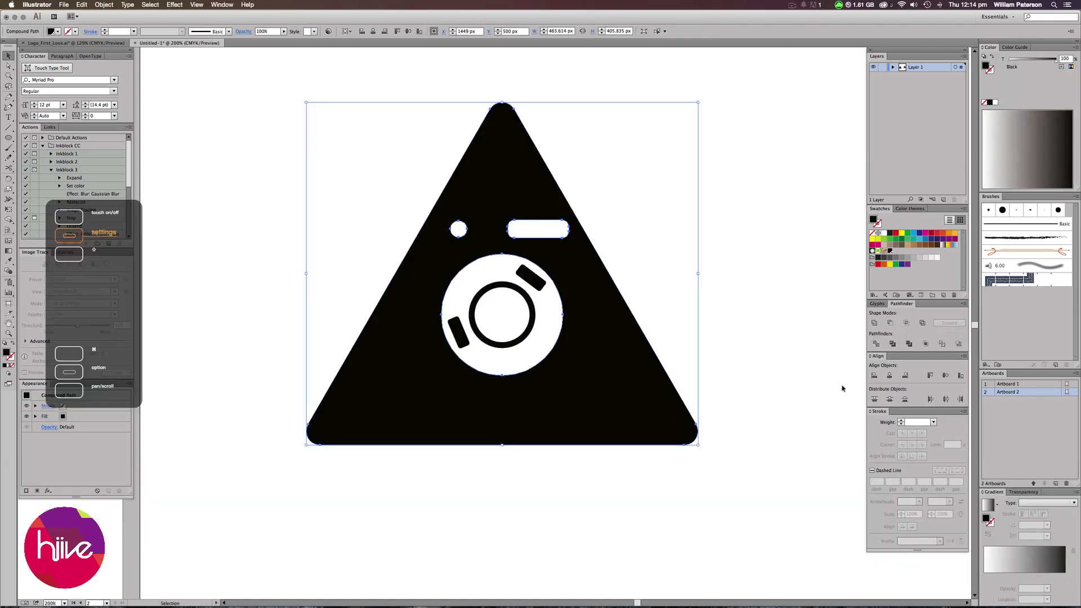
click(580, 131)
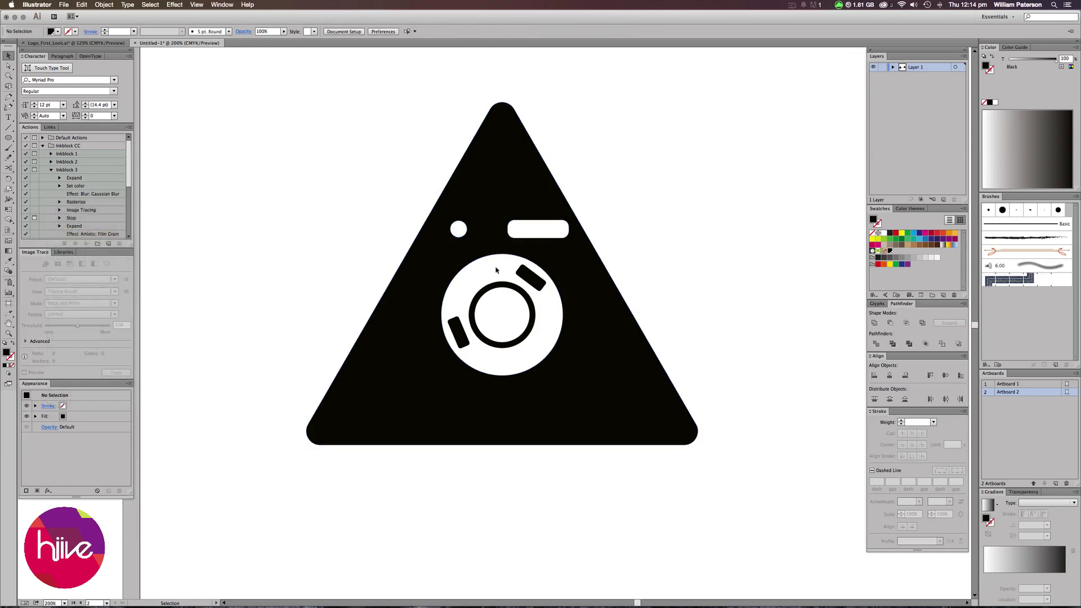
Step: Move the cut-out triangle partly off the lower edge of the second artboard to check its holes, and undo the move
mouse_move(467, 275)
mouse_down()
mouse_move(458, 276)
mouse_move(509, 261)
mouse_up()
key(super+minus)
key(super+minus)
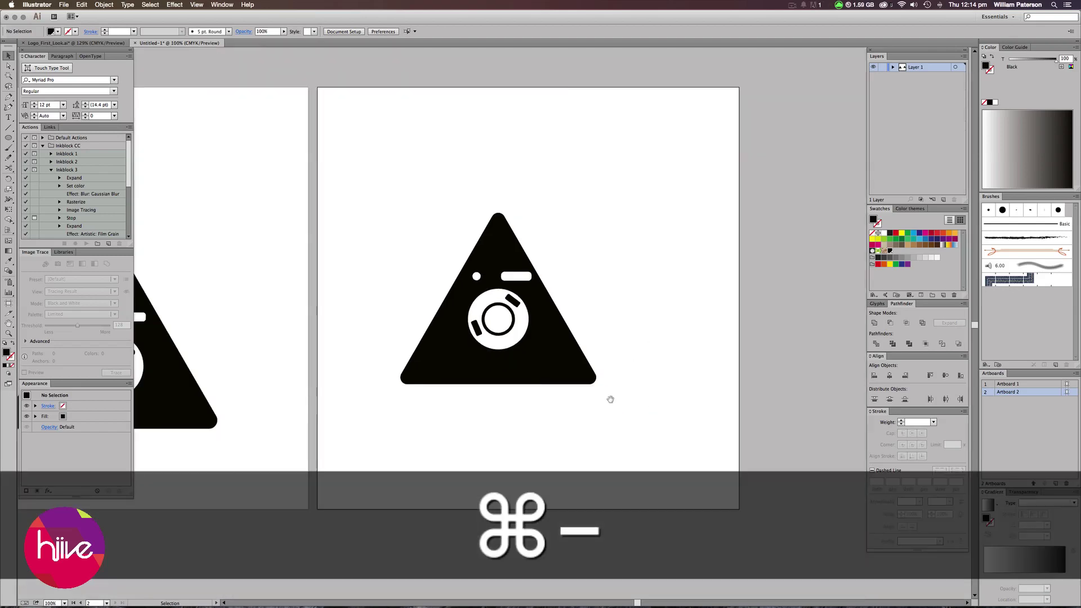
drag(665, 297, 686, 250)
drag(612, 274, 597, 506)
key(super+z)
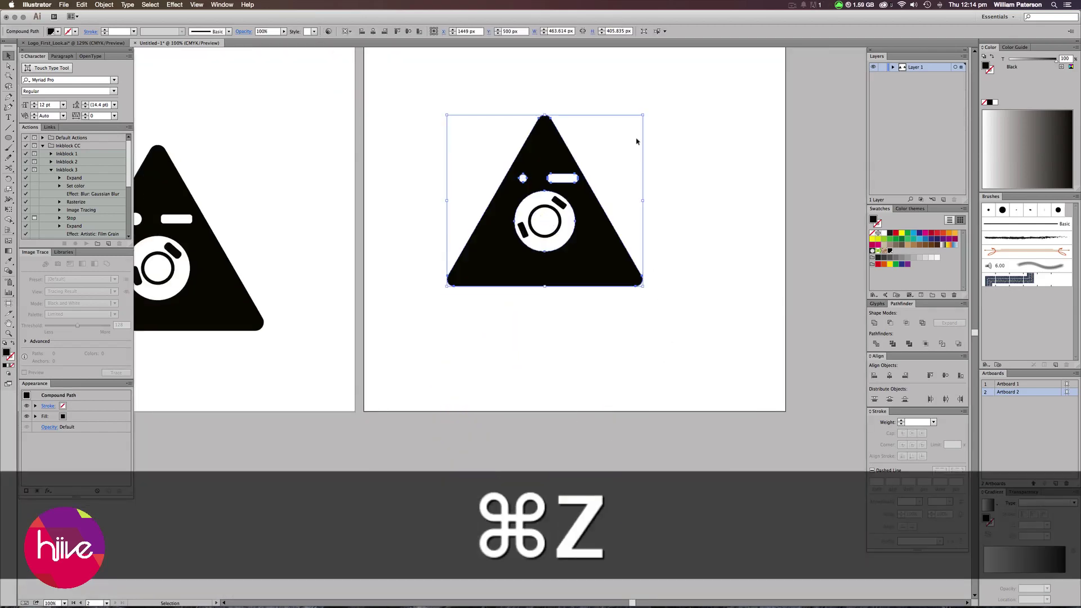
Step: Select the whole camera icon on the second artboard, including the lens ring and black details, and group it
drag(633, 123, 645, 132)
drag(601, 161, 439, 312)
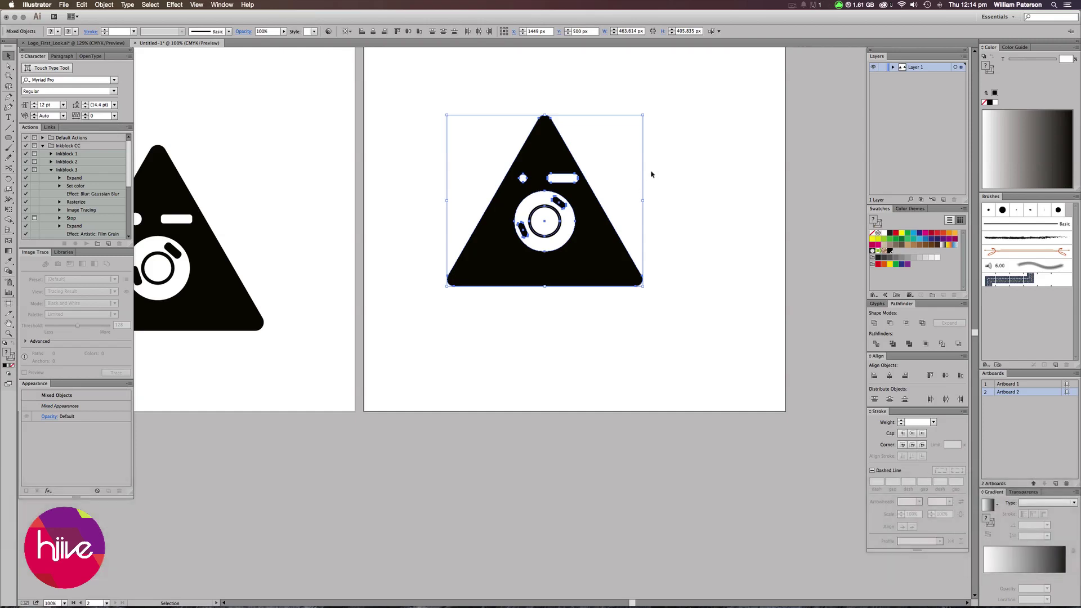
drag(675, 112, 441, 314)
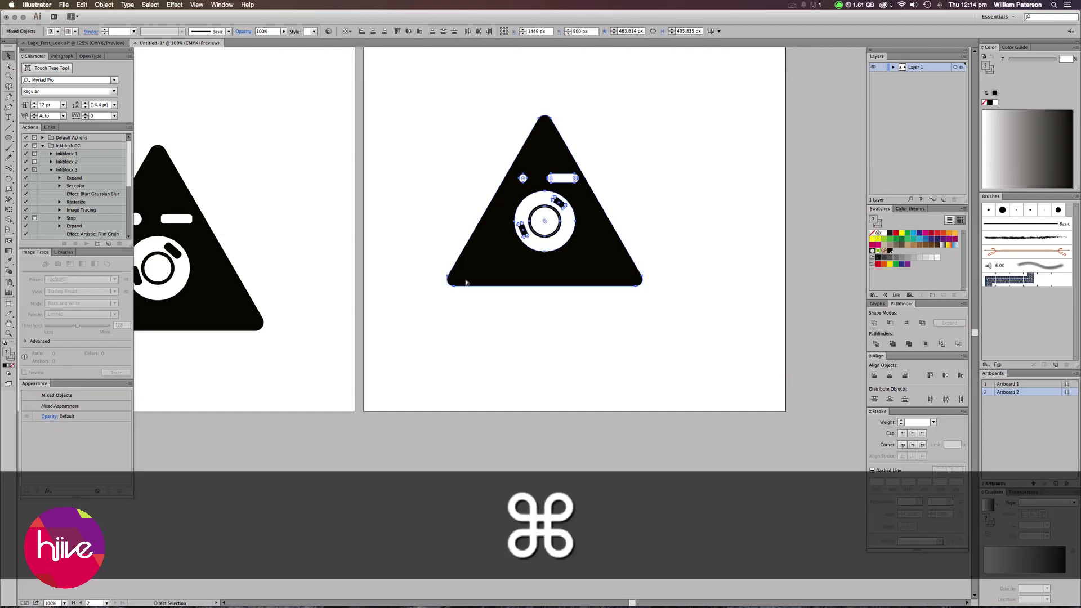
key(super+g)
Step: Convert the strokes in the grouped camera icon to filled shapes with Outline Stroke, and deselect the icon
key(super+equal)
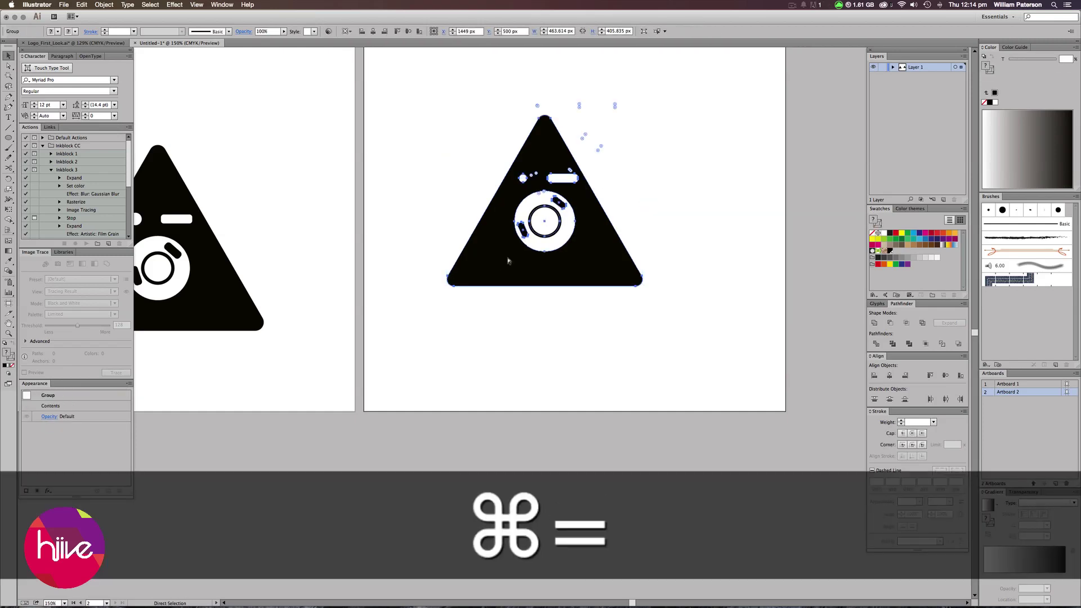
key(super+equal)
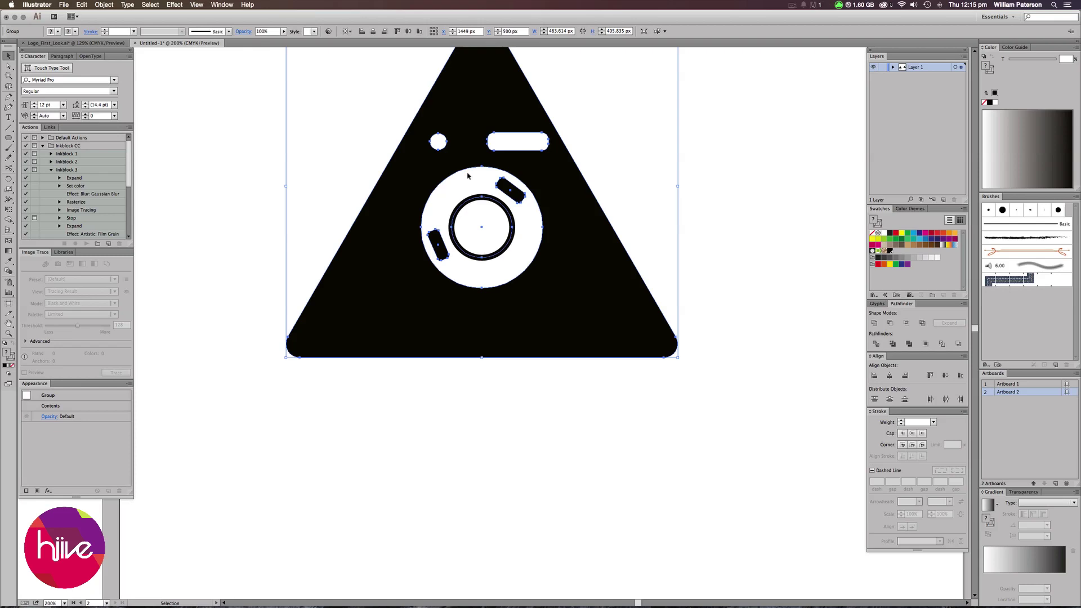
click(103, 4)
mouse_move(135, 163)
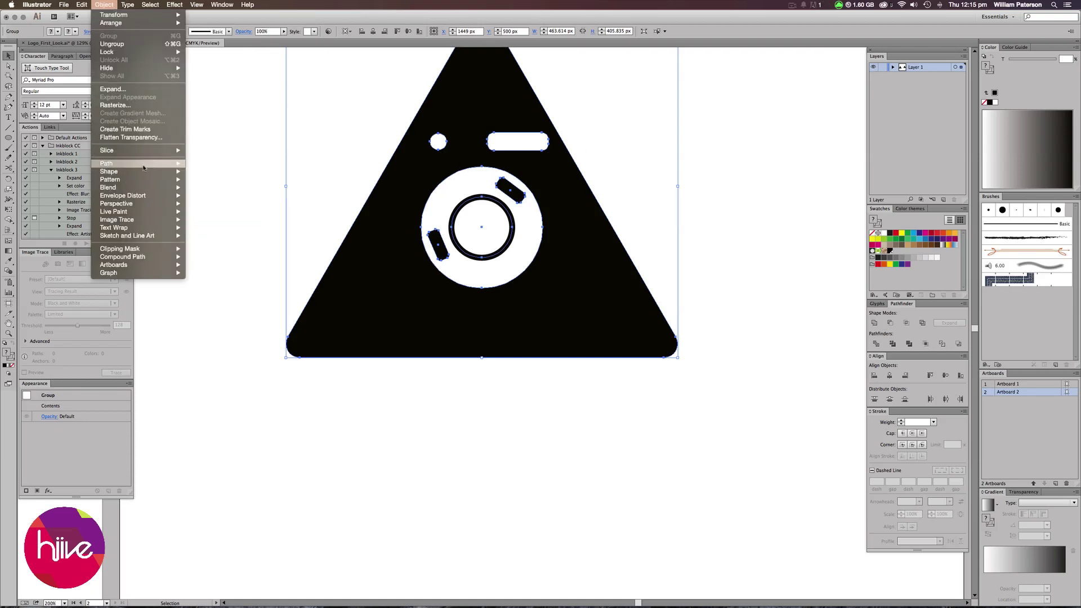
click(214, 185)
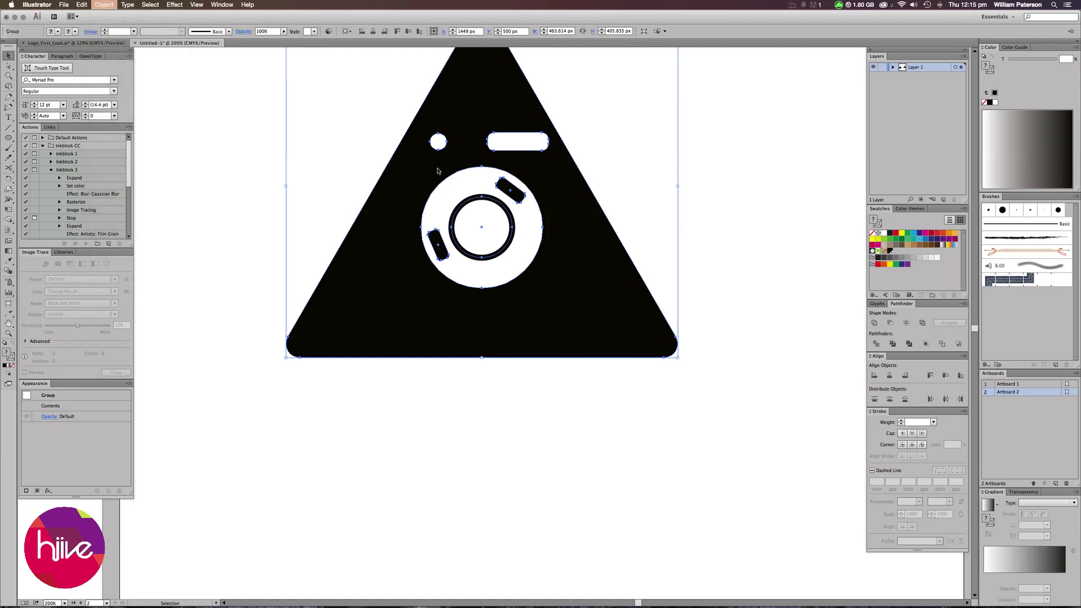
key(super+minus)
key(super+minus)
key(super+minus)
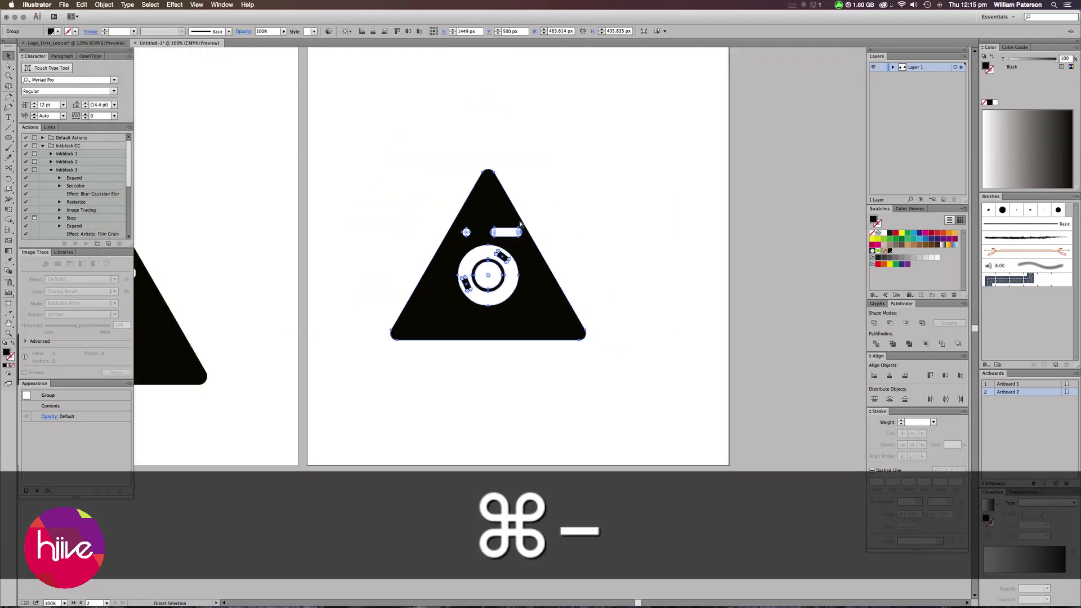
drag(519, 207, 529, 214)
click(653, 193)
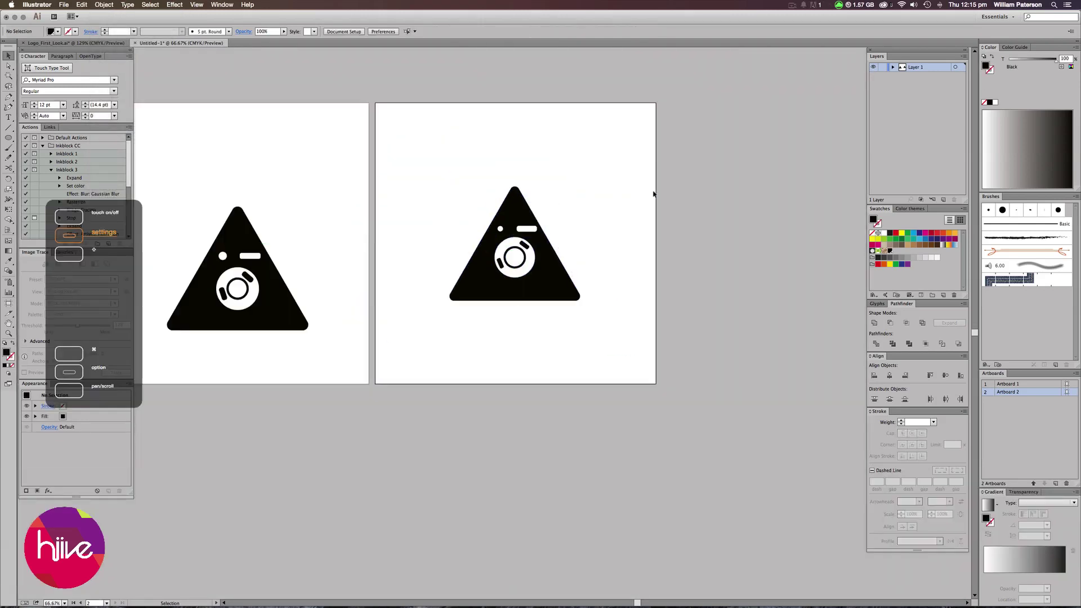